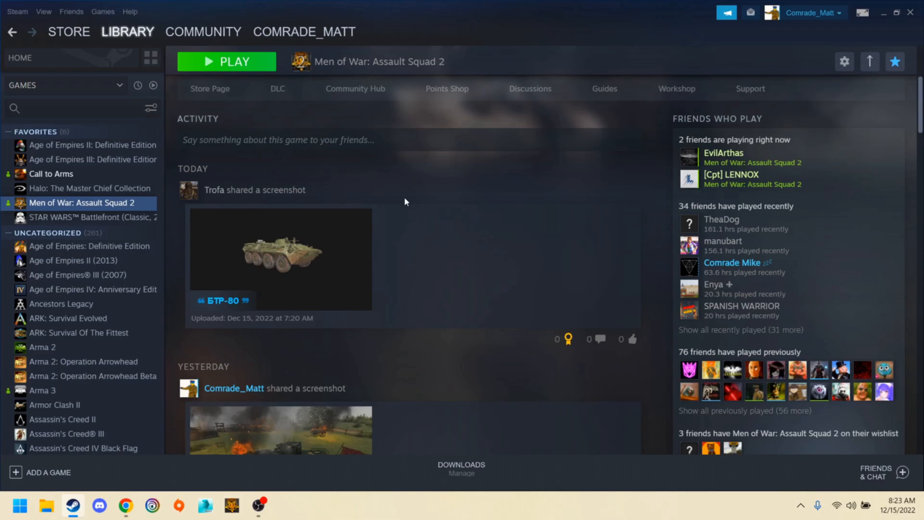
# - Open the local game files folder of Men of War: Assault Squad 2 through its Steam properties and close Steam
pyautogui.rightClick(110, 203)
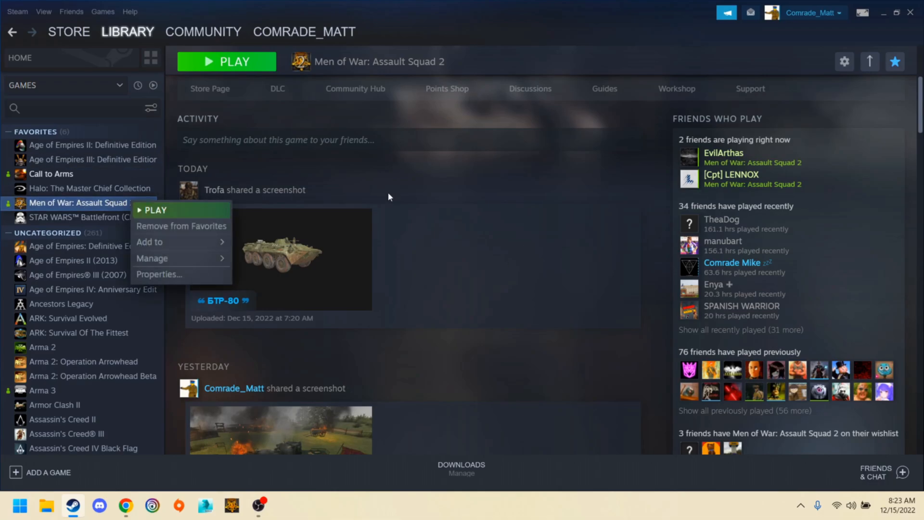
pyautogui.click(184, 281)
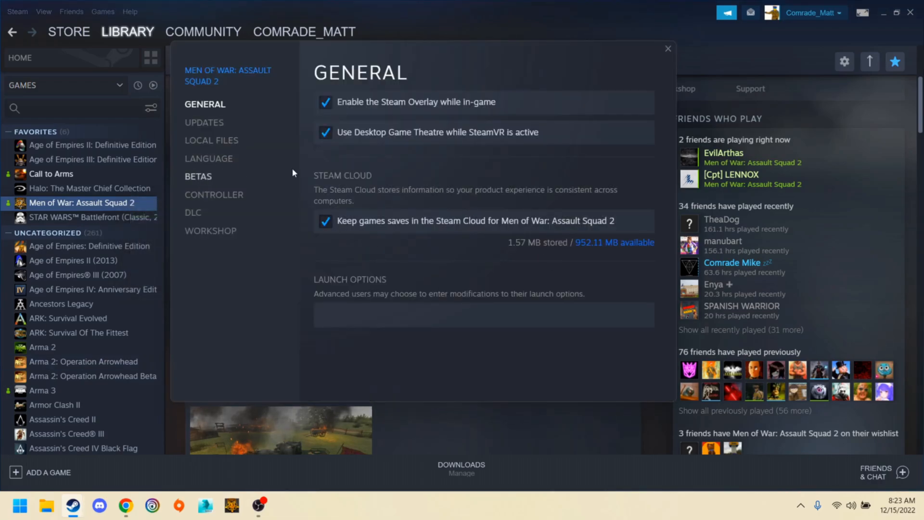
pyautogui.click(235, 140)
pyautogui.click(577, 101)
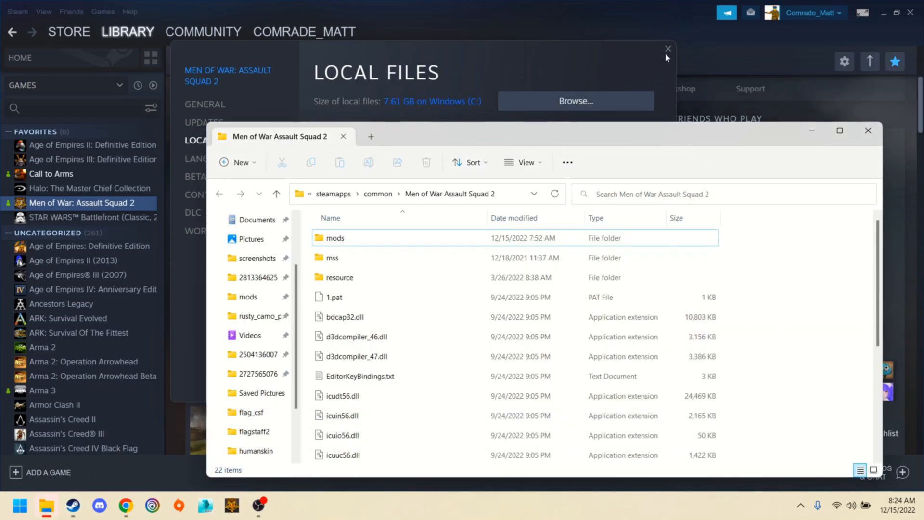
pyautogui.click(668, 49)
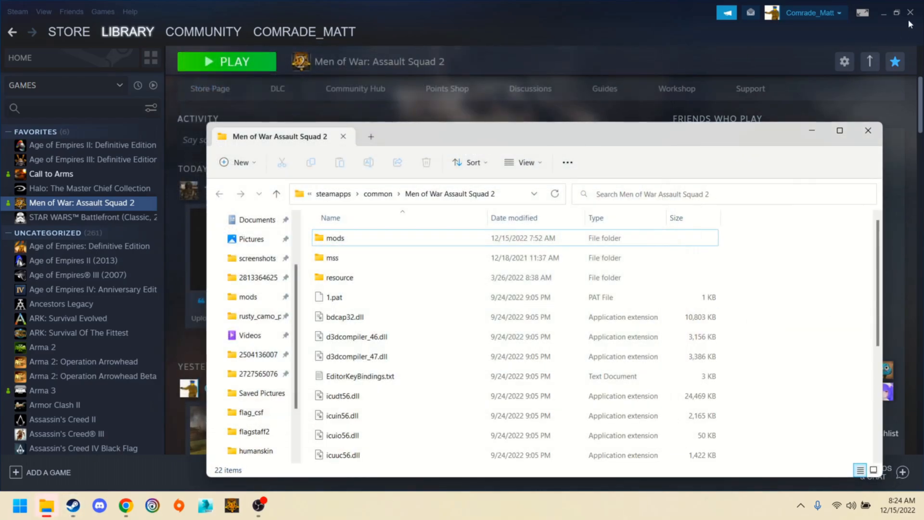
pyautogui.click(910, 12)
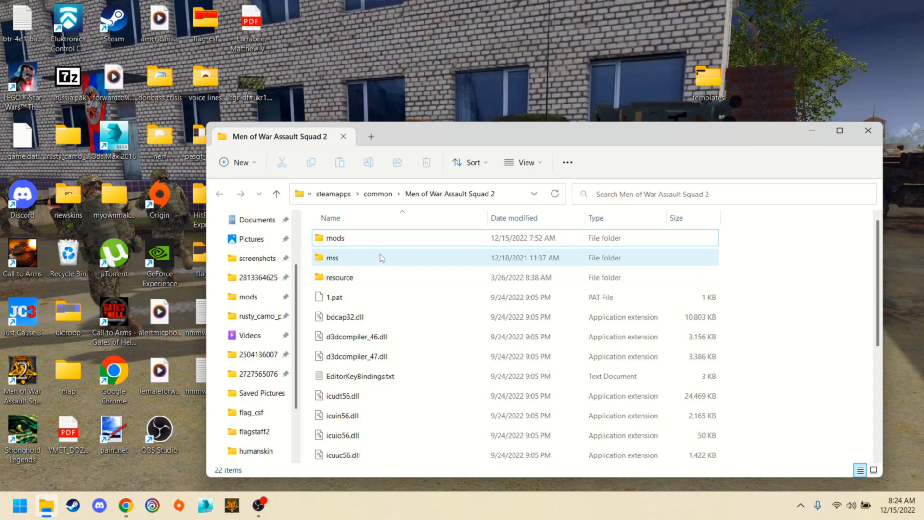
# - Navigate through mods, P90outerwarmod, resource and entity to the humanskin folder
pyautogui.doubleClick(380, 237)
pyautogui.scroll(-3, 453, 352)
pyautogui.scroll(-3, 452, 352)
pyautogui.doubleClick(362, 315)
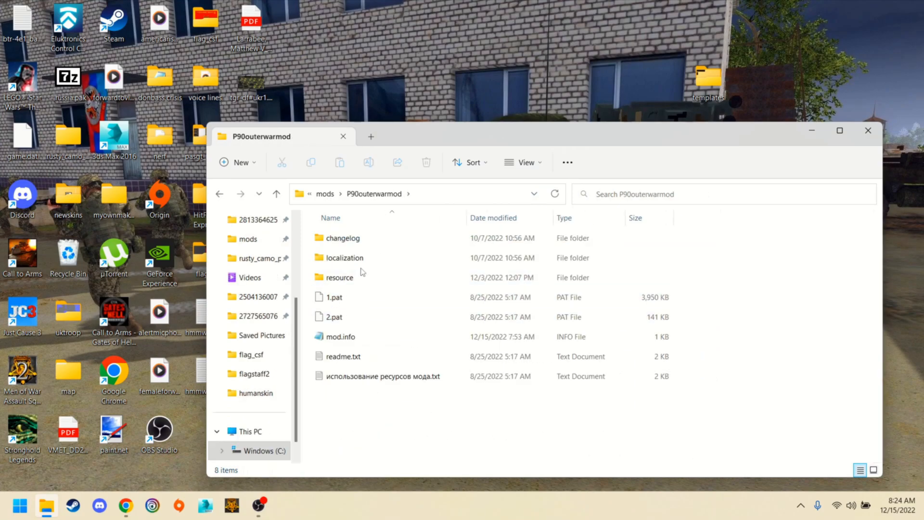
pyautogui.doubleClick(378, 273)
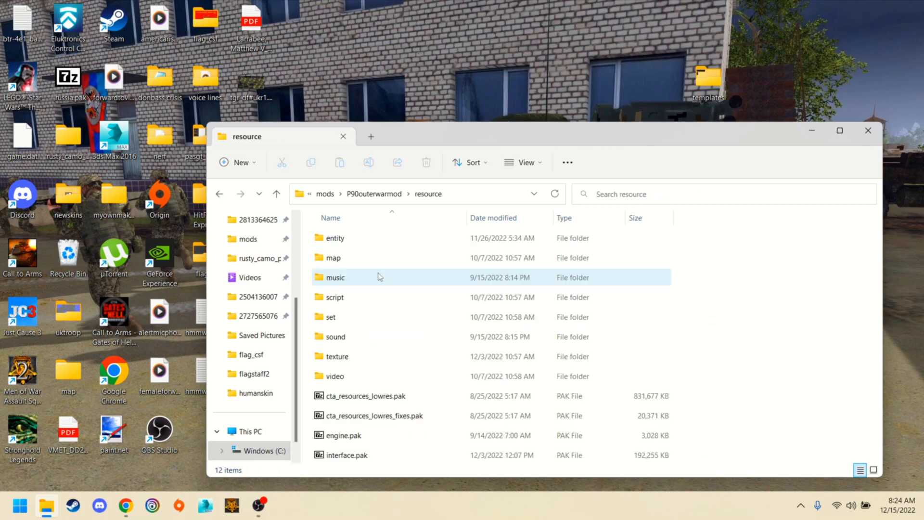
pyautogui.click(355, 237)
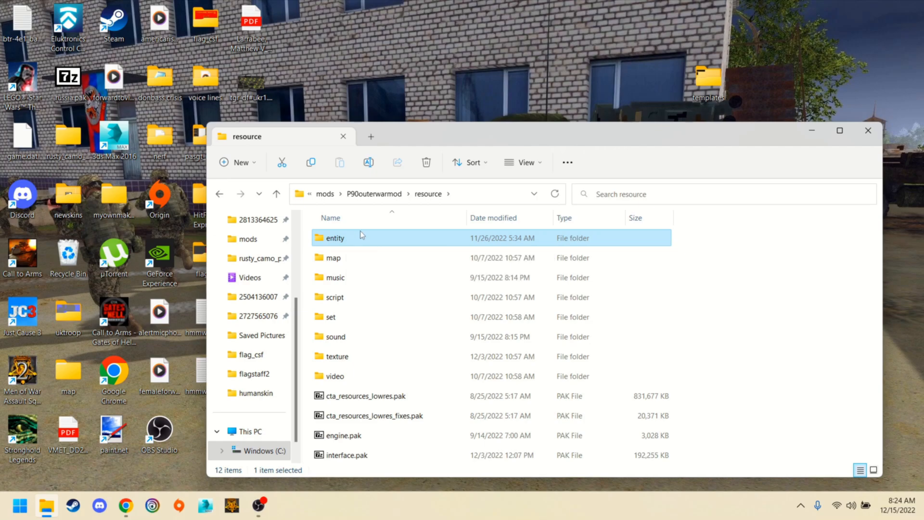
pyautogui.doubleClick(359, 239)
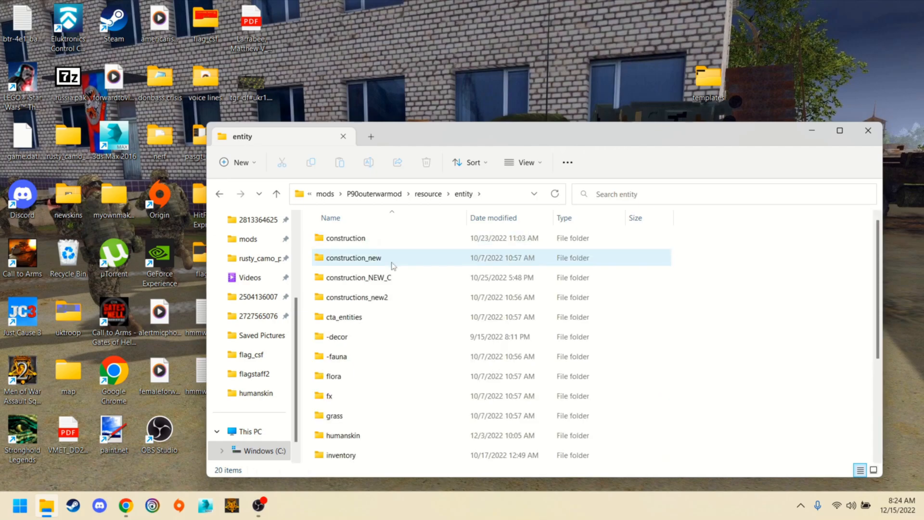
pyautogui.doubleClick(429, 437)
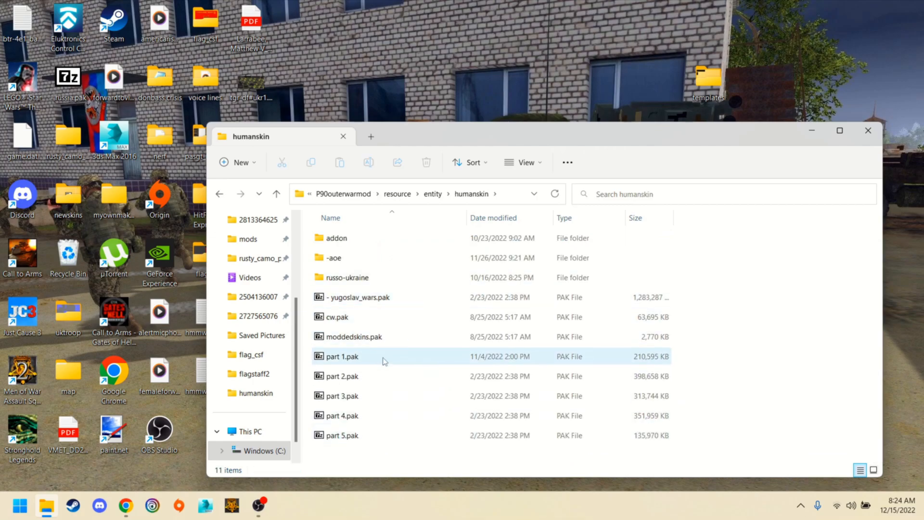
# - Extract ger_tankman.dds from IDF\idf_soldier in part 1.pak to the desktop and minimize the open windows
pyautogui.click(349, 358)
pyautogui.doubleClick(349, 359)
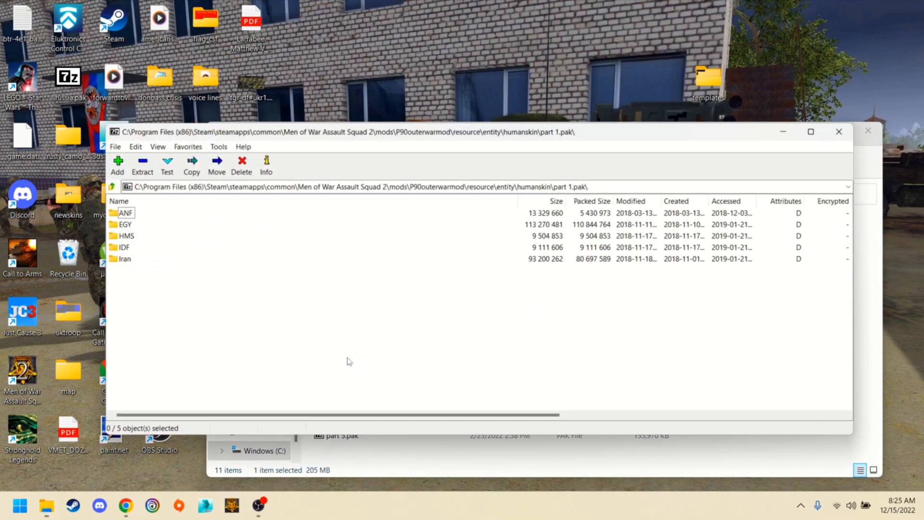
pyautogui.doubleClick(122, 247)
pyautogui.doubleClick(129, 212)
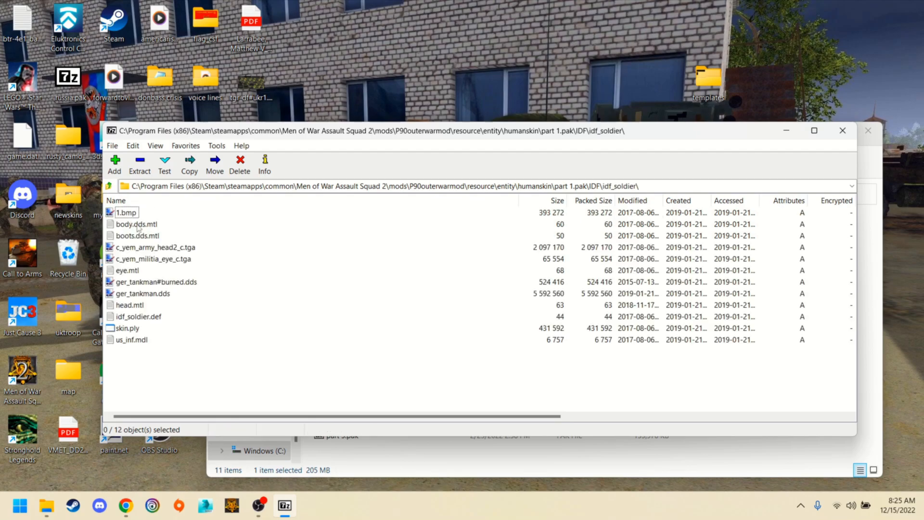
pyautogui.moveTo(155, 292); pyautogui.dragTo(340, 53)
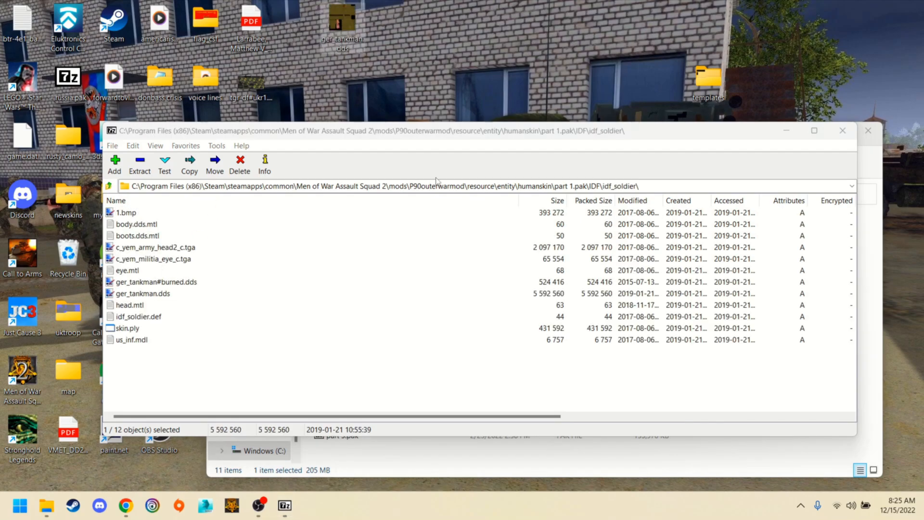
pyautogui.click(786, 130)
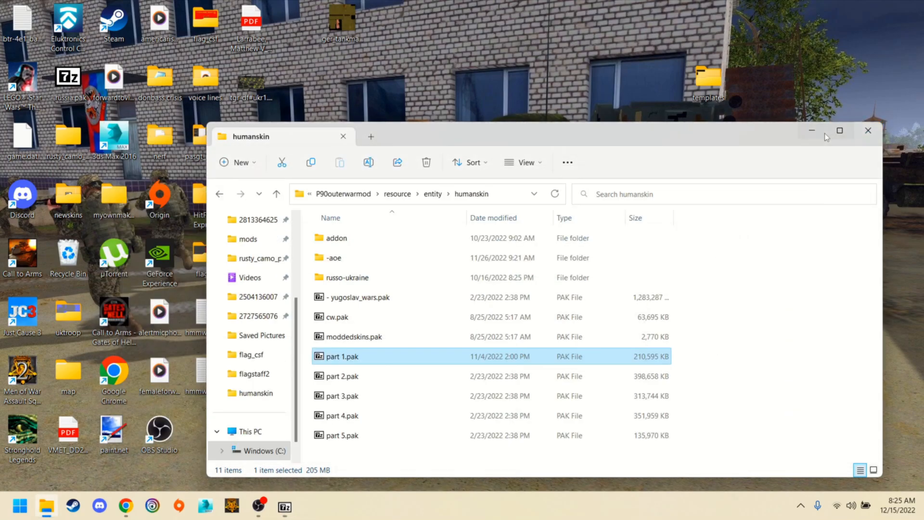
pyautogui.click(792, 139)
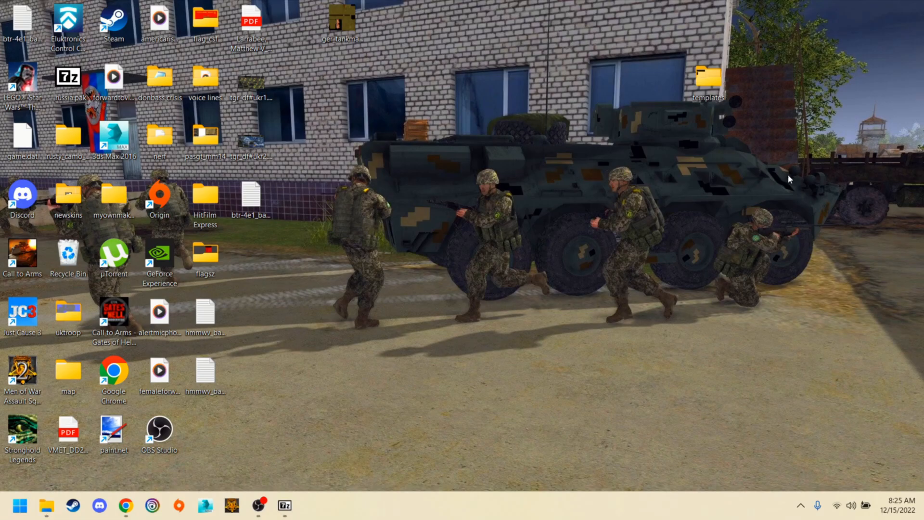
# - Preview the extracted ger_tankman.dds in paint.net, and load it into GIMP with mipmaps and automatic decoding enabled
pyautogui.doubleClick(342, 22)
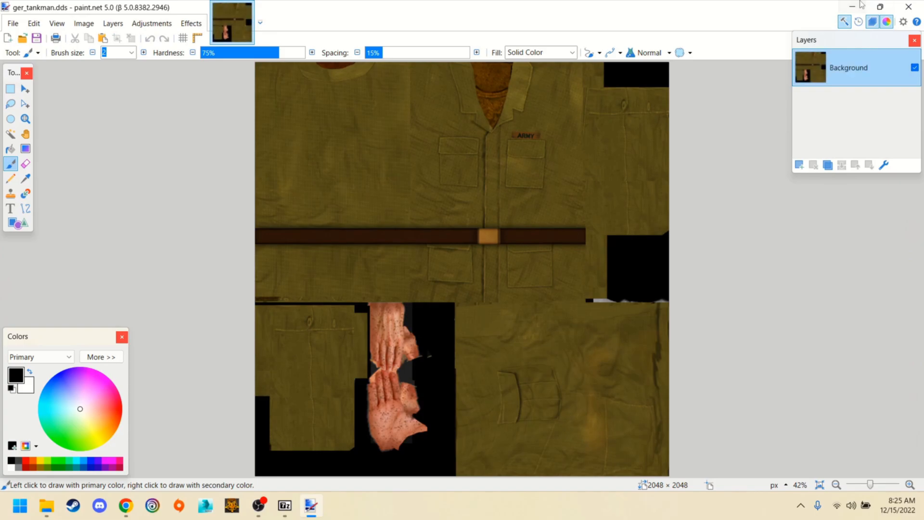
pyautogui.press('super+d')
pyautogui.rightClick(337, 32)
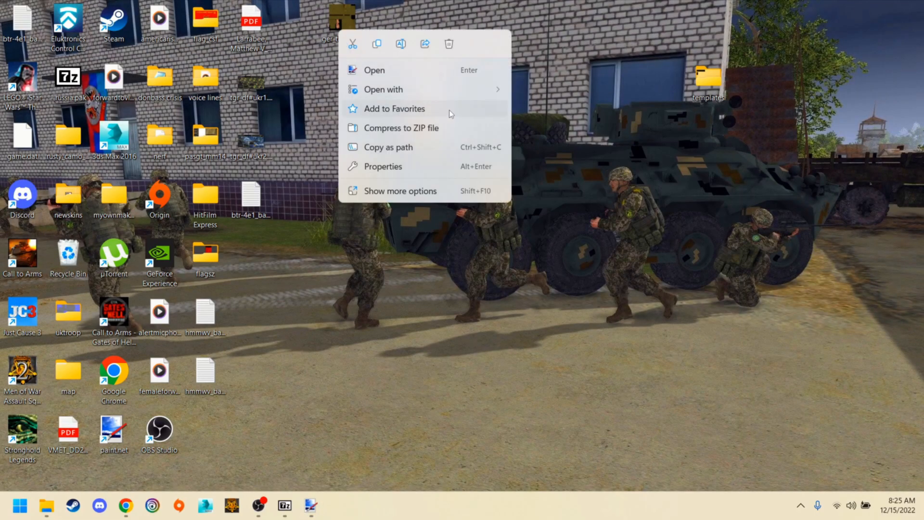
pyautogui.moveTo(445, 91)
pyautogui.click(578, 111)
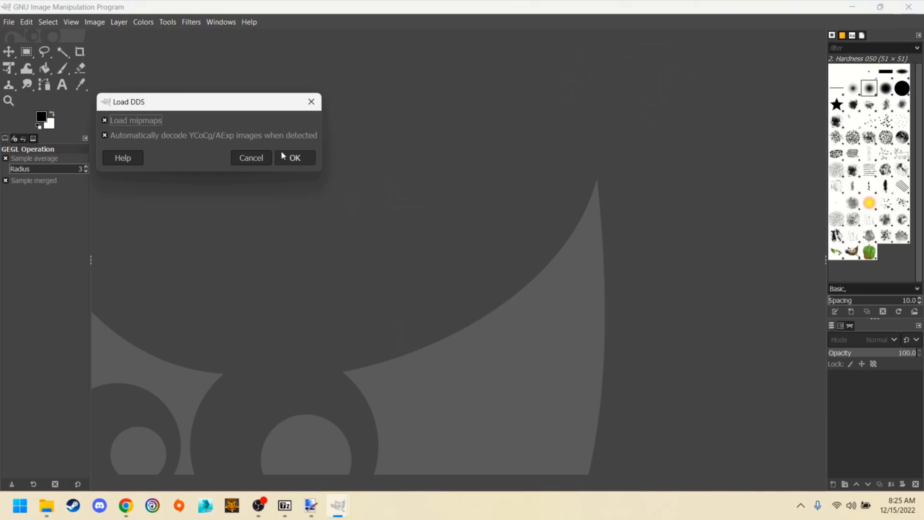
pyautogui.click(284, 155)
# - Apply Color to Alpha to the main surface layer using white and a transparency threshold of about 0.817
pyautogui.click(143, 22)
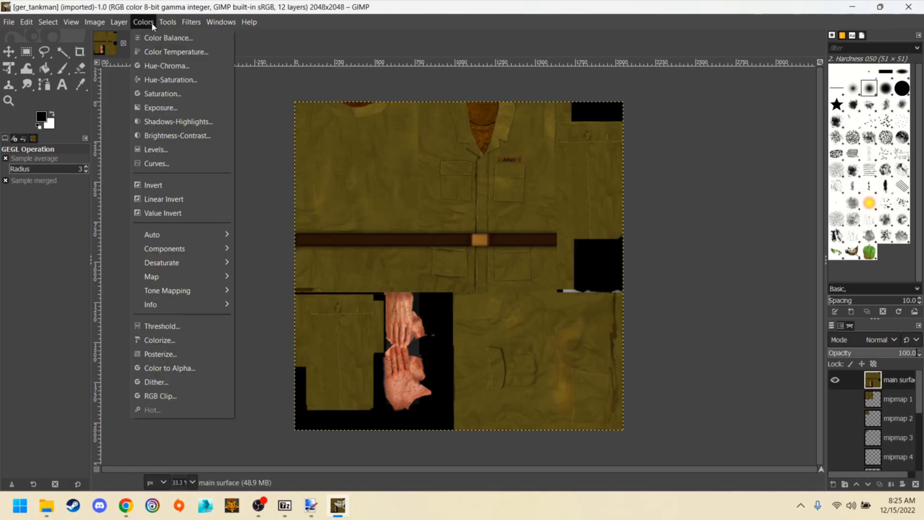
pyautogui.click(202, 369)
pyautogui.click(313, 343)
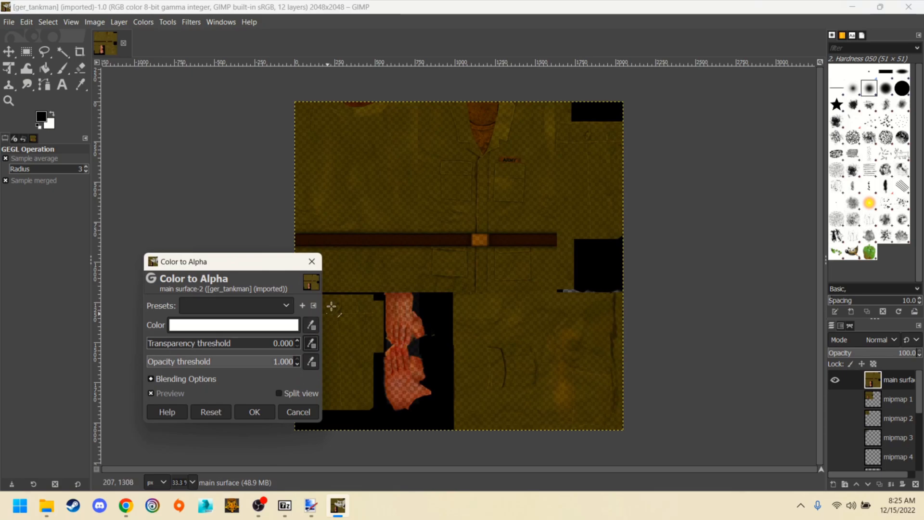
pyautogui.click(373, 182)
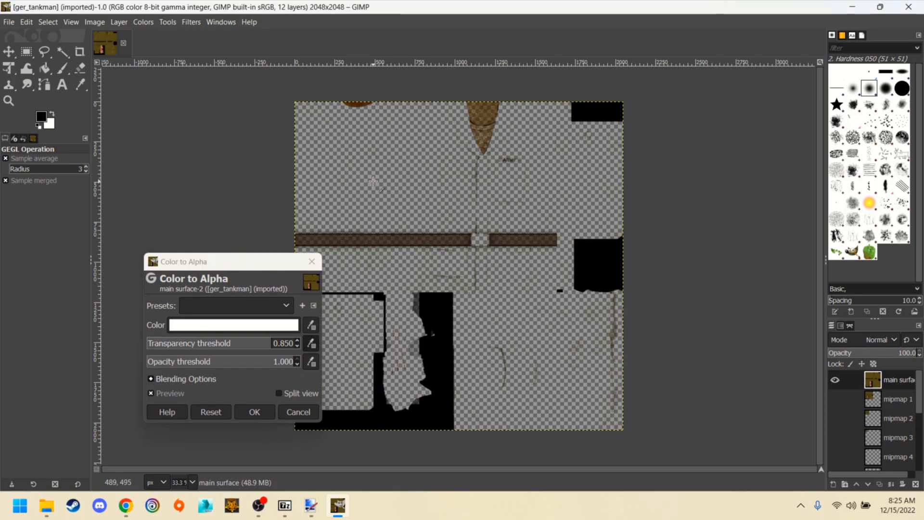
pyautogui.moveTo(272, 343); pyautogui.dragTo(268, 343)
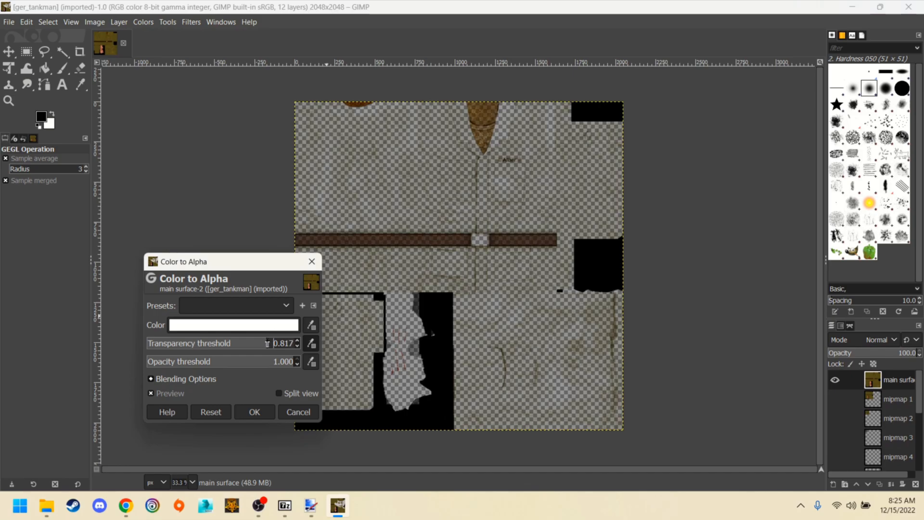
pyautogui.click(255, 411)
# - Export the image to the desktop as ger_tankman#reb.dds without compression or mipmaps, and quit GIMP discarding unsaved changes
pyautogui.click(9, 23)
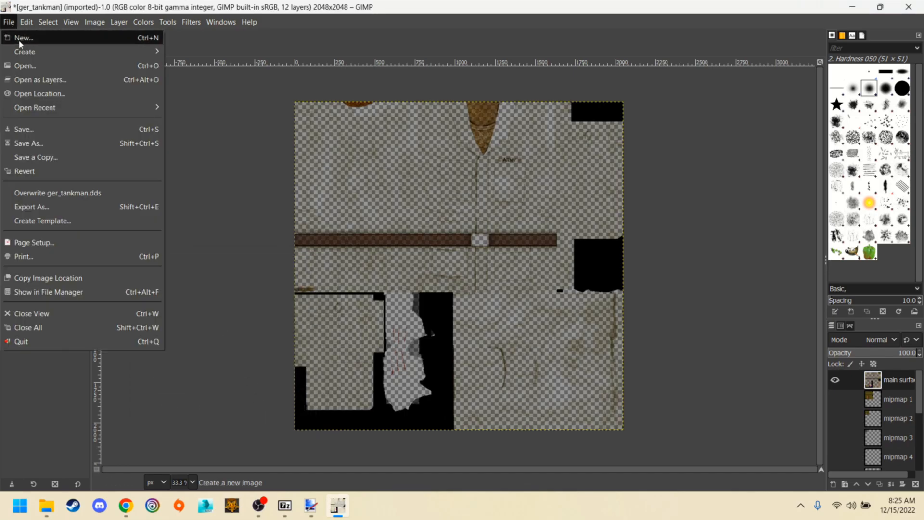
pyautogui.click(63, 212)
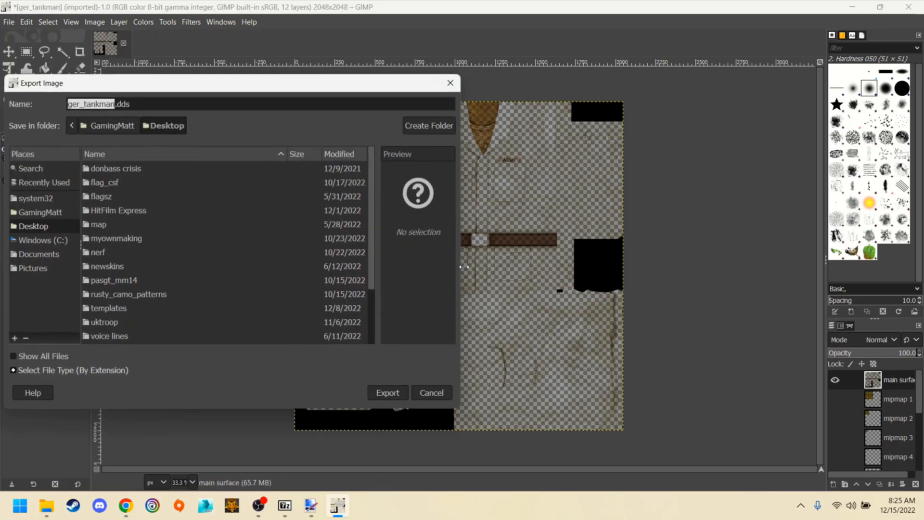
pyautogui.press('Right')
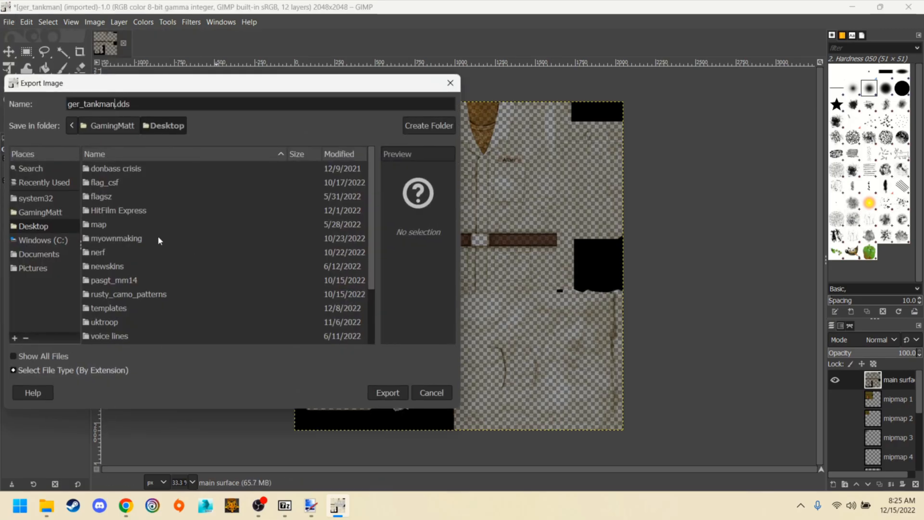
pyautogui.write('#reb')
pyautogui.press('Return')
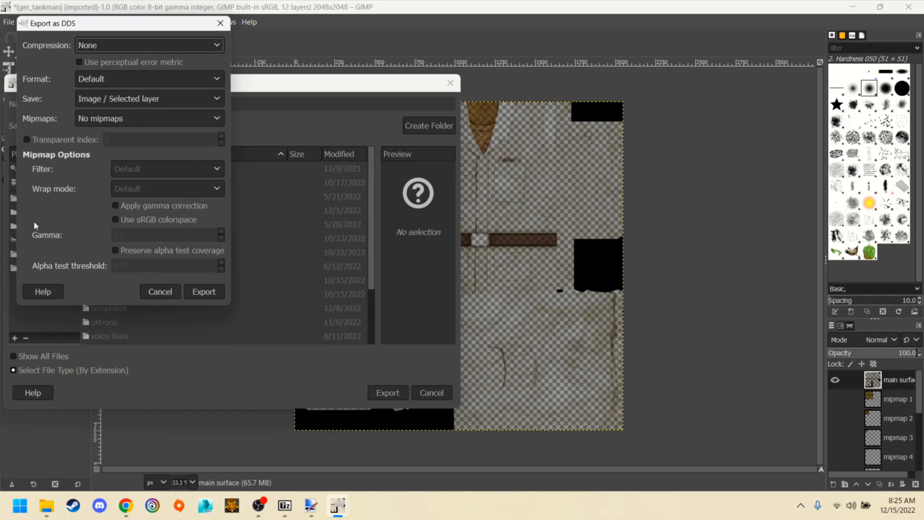
pyautogui.click(169, 288)
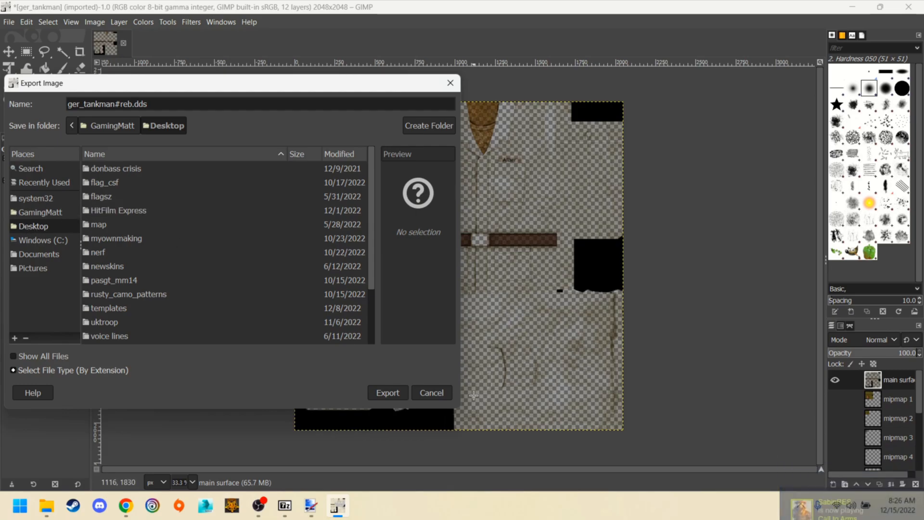
pyautogui.click(387, 393)
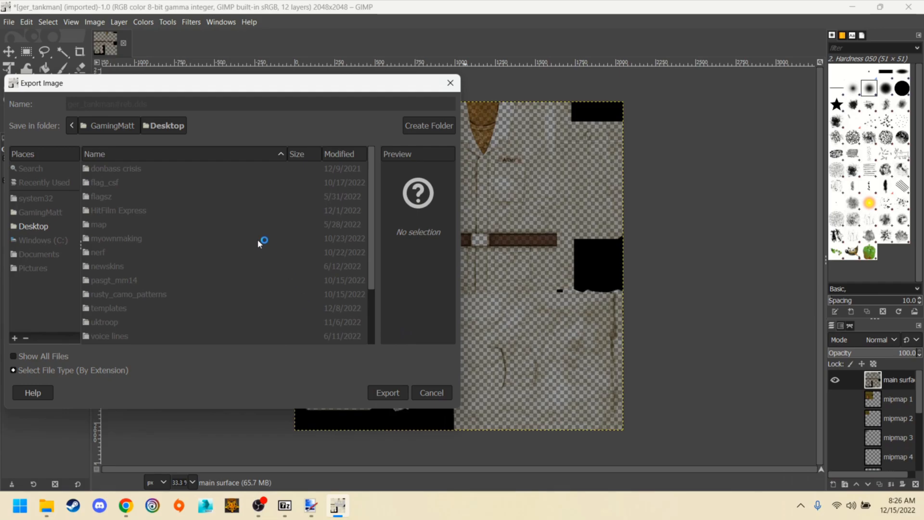
pyautogui.click(221, 306)
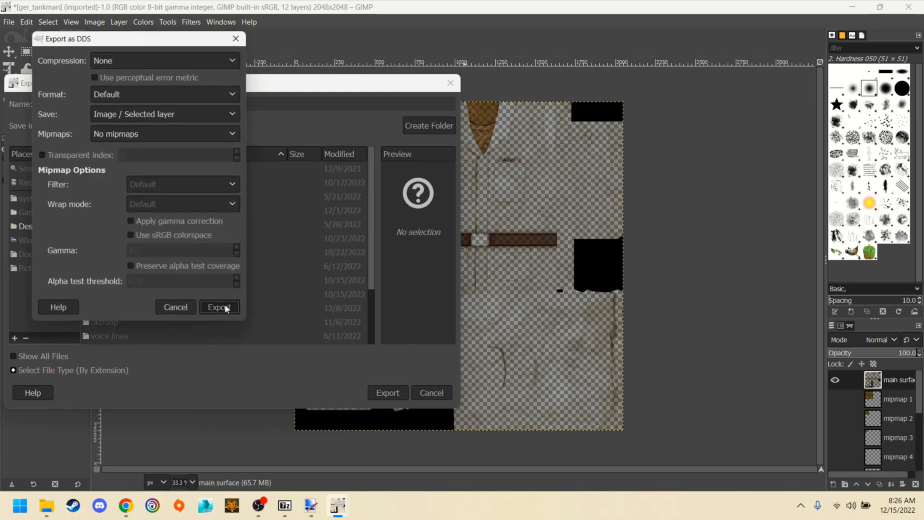
pyautogui.hotkey('ctrl', 'q')
pyautogui.click(203, 191)
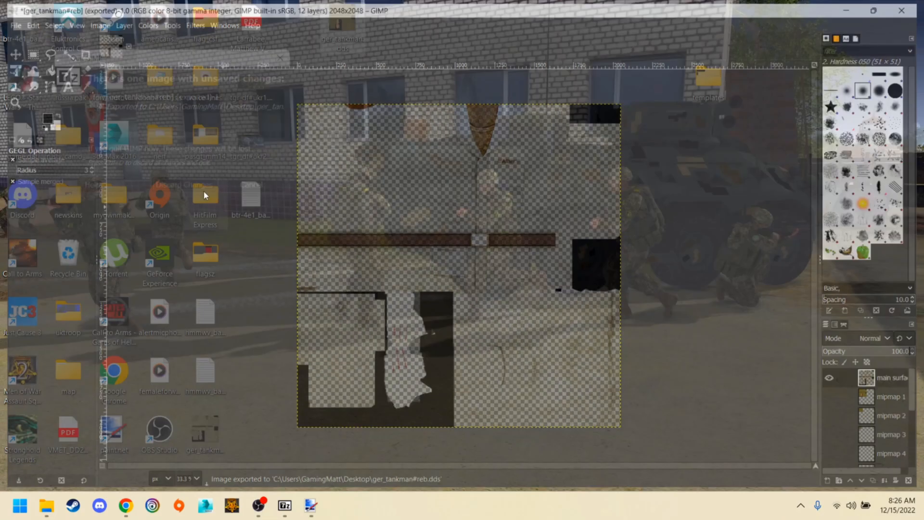
# - Move ger_tankman#reb.dds to a free desktop spot and open it in paint.net together with a freshly reopened ger_tankman.dds
pyautogui.moveTo(207, 448); pyautogui.dragTo(434, 247)
pyautogui.doubleClick(434, 247)
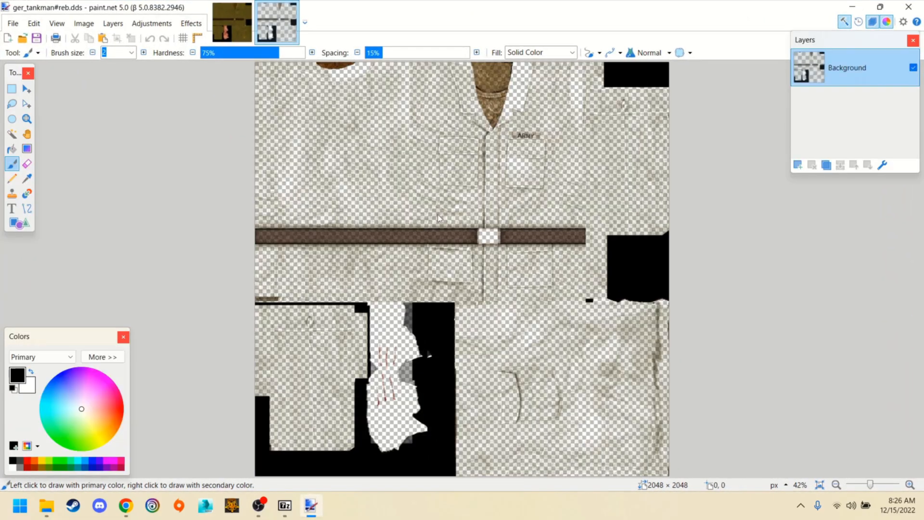
pyautogui.click(246, 8)
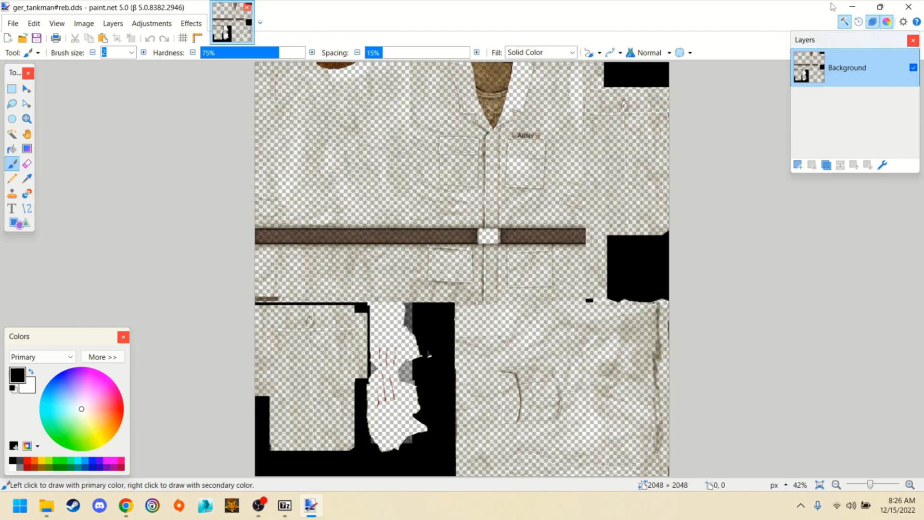
pyautogui.click(851, 7)
pyautogui.doubleClick(341, 22)
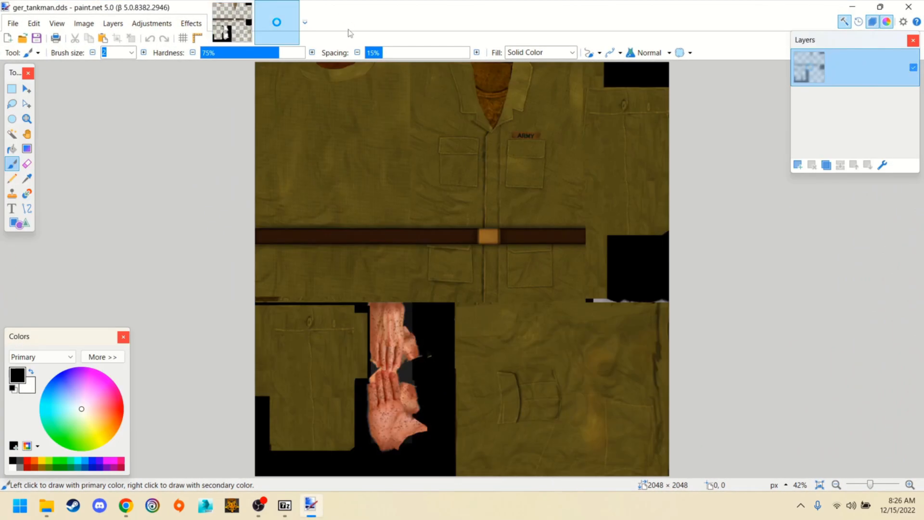
# - Lasso-select the brown undershirt area inside the jacket's open collar in ger_tankman.dds, about 208 × 297 pixels
pyautogui.click(11, 103)
pyautogui.scroll(4, 496, 114)
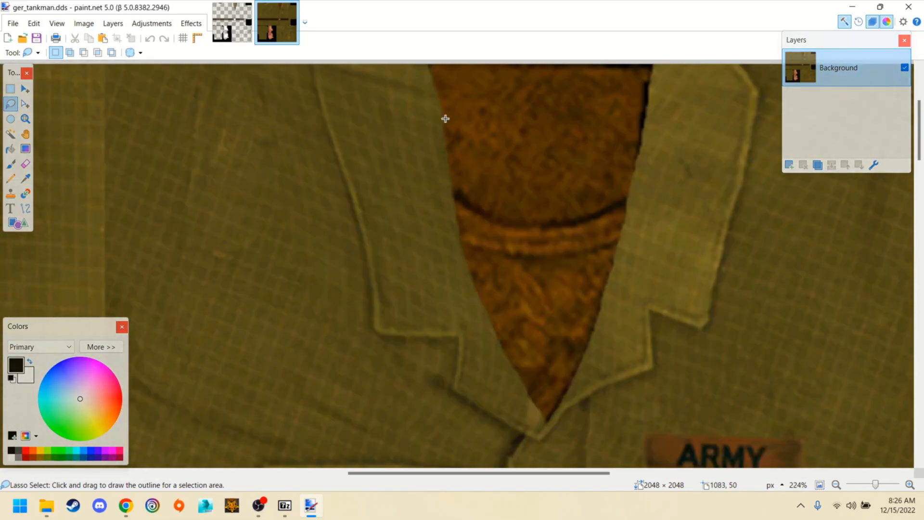
pyautogui.scroll(2, 445, 118)
pyautogui.moveTo(428, 123)
pyautogui.mouseDown()
pyautogui.moveTo(468, 324)
pyautogui.moveTo(518, 421)
pyautogui.moveTo(555, 427)
pyautogui.moveTo(588, 397)
pyautogui.moveTo(655, 116)
pyautogui.mouseUp()
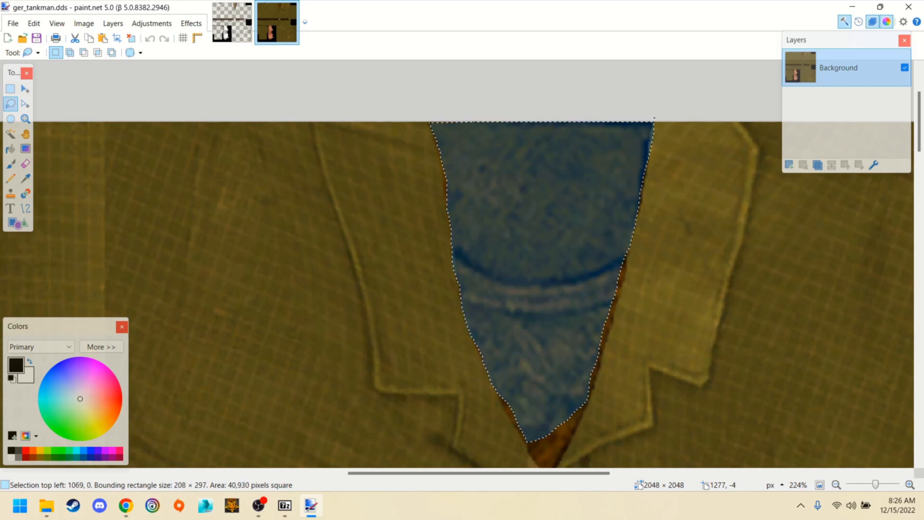
# - Extend the lasso selection to the lower tip of the jacket's V-shaped collar opening, making it about 208 × 332 pixels
pyautogui.scroll(-3, 621, 161)
pyautogui.scroll(5, 524, 273)
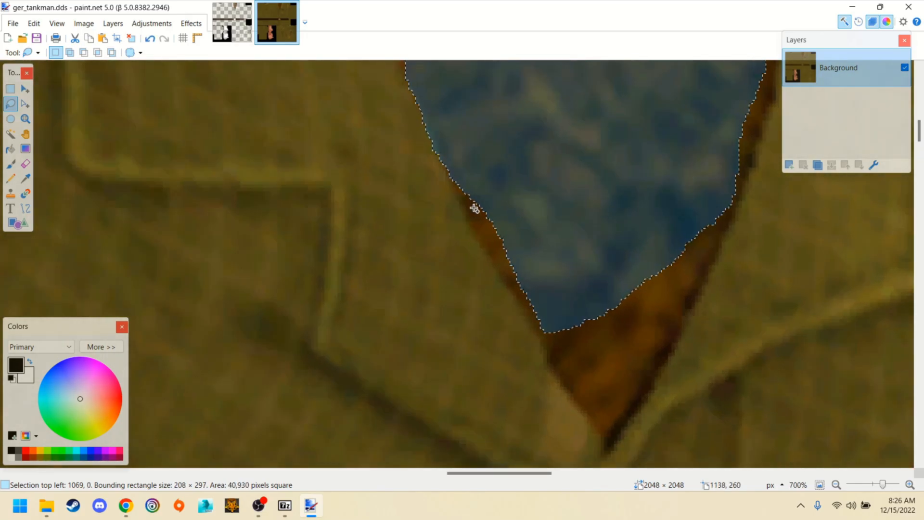
pyautogui.scroll(-5, 567, 145)
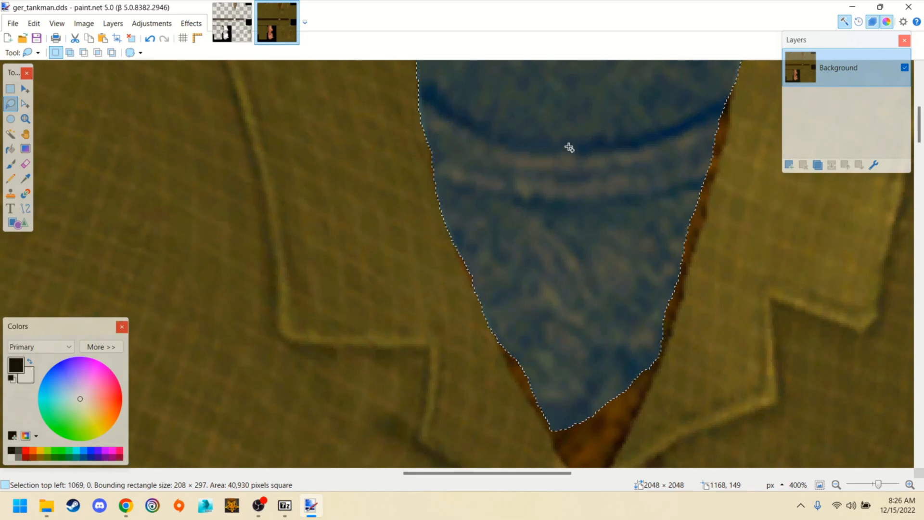
pyautogui.scroll(-3, 524, 149)
pyautogui.scroll(4, 577, 222)
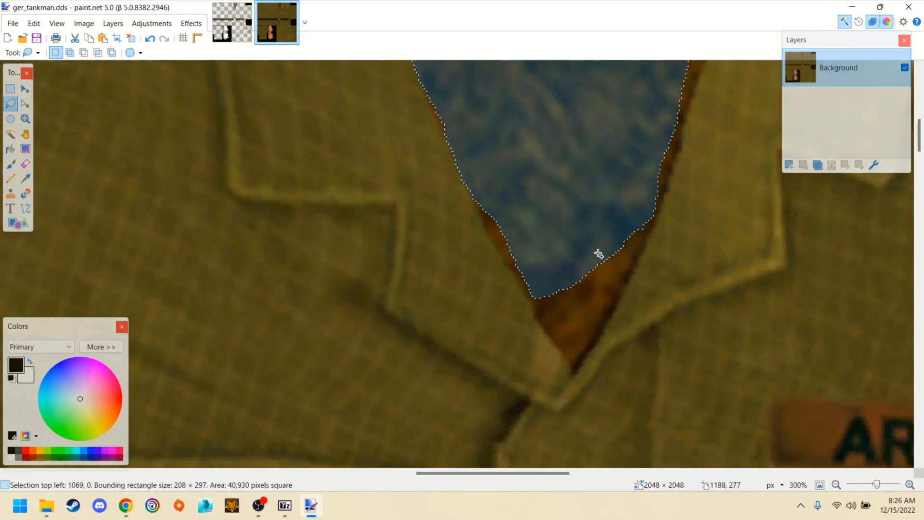
pyautogui.moveTo(430, 182)
pyautogui.mouseDown()
pyautogui.moveTo(519, 345)
pyautogui.moveTo(561, 394)
pyautogui.moveTo(607, 336)
pyautogui.moveTo(682, 193)
pyautogui.mouseUp()
pyautogui.moveTo(698, 147)
pyautogui.mouseDown()
pyautogui.moveTo(711, 97)
pyautogui.moveTo(708, 63)
pyautogui.mouseUp()
pyautogui.moveTo(581, 402)
pyautogui.mouseDown()
pyautogui.moveTo(588, 369)
pyautogui.moveTo(620, 309)
pyautogui.moveTo(596, 379)
pyautogui.moveTo(638, 287)
pyautogui.mouseUp()
pyautogui.moveTo(656, 236)
pyautogui.mouseDown()
pyautogui.moveTo(439, 160)
pyautogui.moveTo(434, 190)
pyautogui.moveTo(465, 253)
pyautogui.mouseUp()
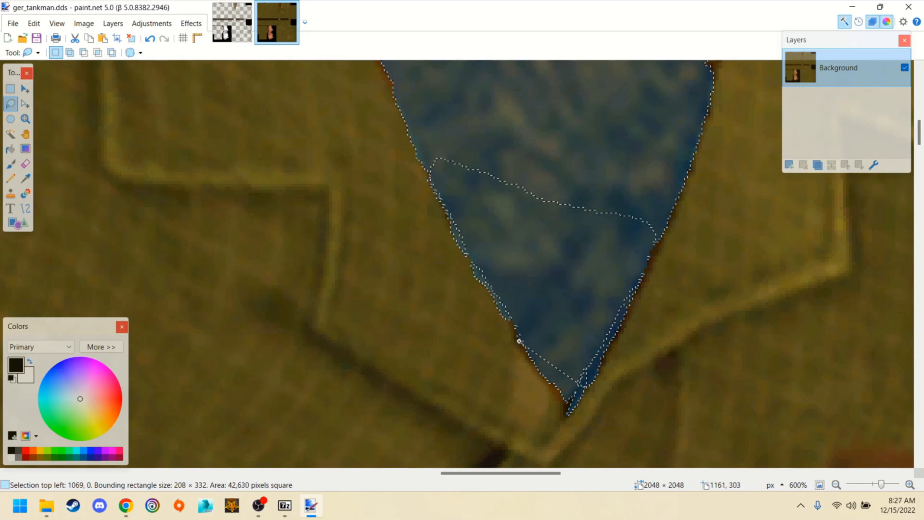
pyautogui.moveTo(566, 408); pyautogui.dragTo(567, 409)
pyautogui.scroll(-2, 610, 299)
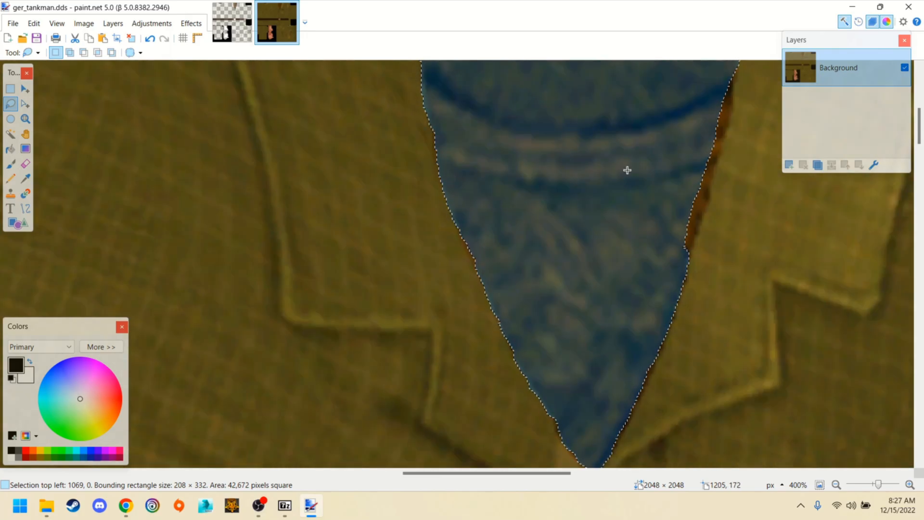
# - Add the leftover brown undershirt slivers along the collar opening's right edge to the lasso selection
pyautogui.hscroll(3, 627, 170)
pyautogui.scroll(1, 630, 170)
pyautogui.moveTo(614, 142); pyautogui.dragTo(618, 167)
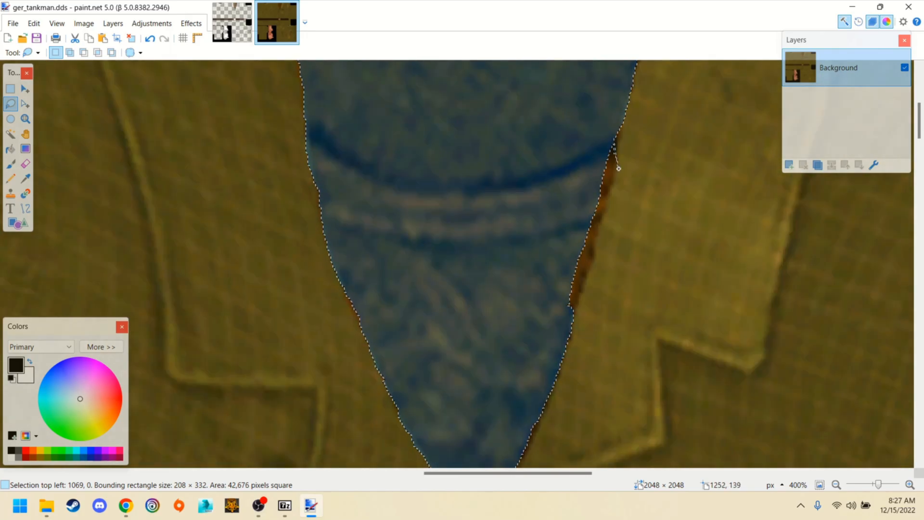
pyautogui.moveTo(588, 275)
pyautogui.mouseDown()
pyautogui.moveTo(578, 303)
pyautogui.moveTo(536, 319)
pyautogui.moveTo(431, 255)
pyautogui.moveTo(445, 205)
pyautogui.mouseUp()
pyautogui.scroll(3, 638, 146)
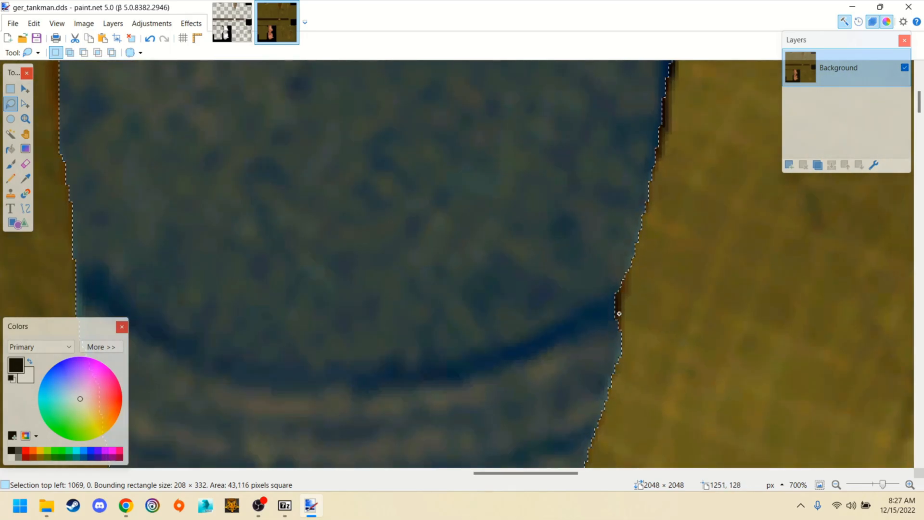
pyautogui.scroll(-8, 577, 202)
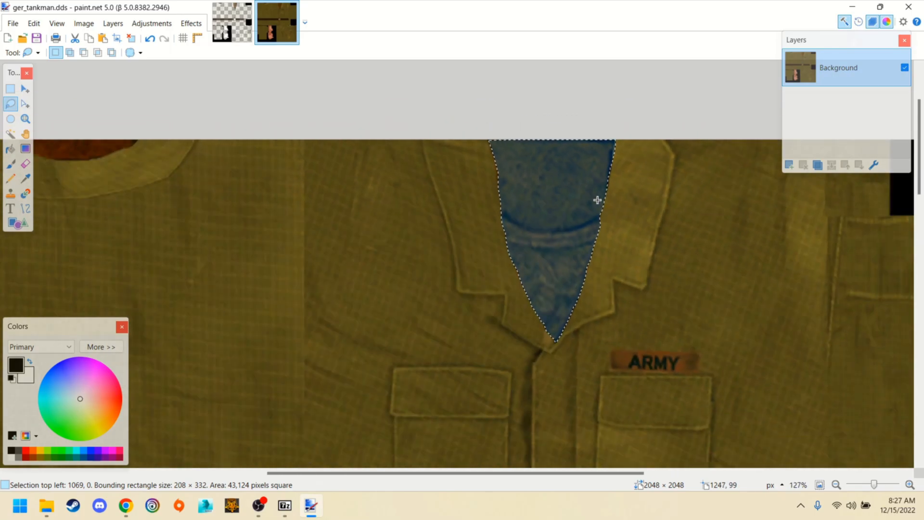
# - Lasso the dark red-brown neck opening inside the jacket's back collar and add it to the selection
pyautogui.scroll(-2, 435, 179)
pyautogui.scroll(4, 145, 173)
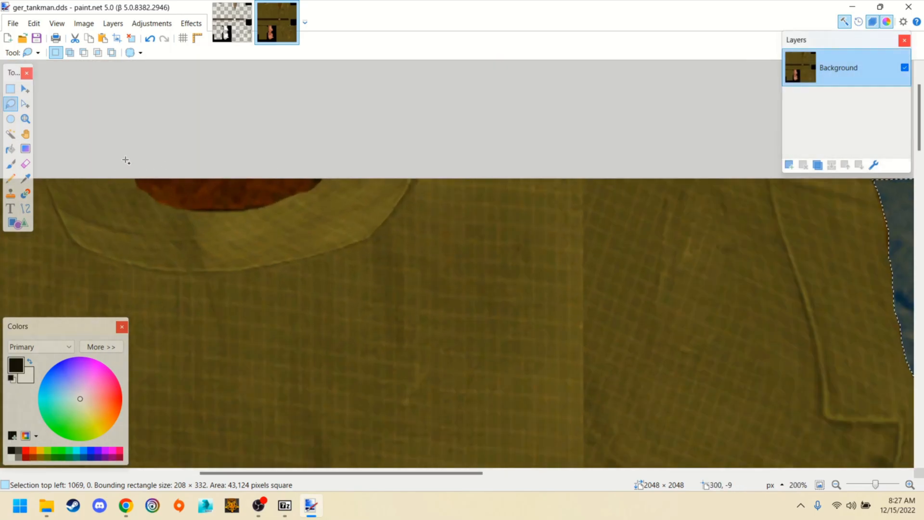
pyautogui.moveTo(147, 177); pyautogui.dragTo(163, 196)
pyautogui.moveTo(200, 221)
pyautogui.mouseDown()
pyautogui.moveTo(243, 237)
pyautogui.moveTo(379, 238)
pyautogui.moveTo(516, 189)
pyautogui.moveTo(532, 151)
pyautogui.mouseUp()
pyautogui.scroll(-4, 491, 213)
pyautogui.scroll(-5, 516, 251)
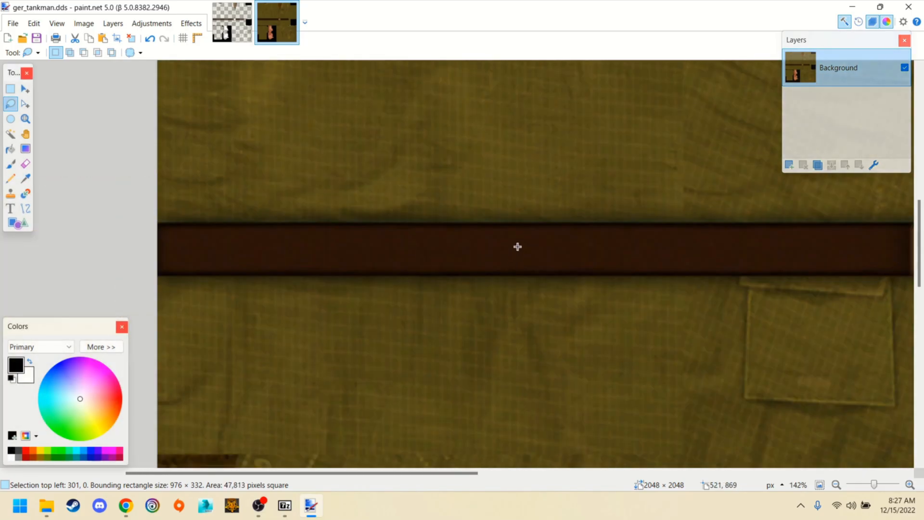
pyautogui.scroll(-3, 516, 251)
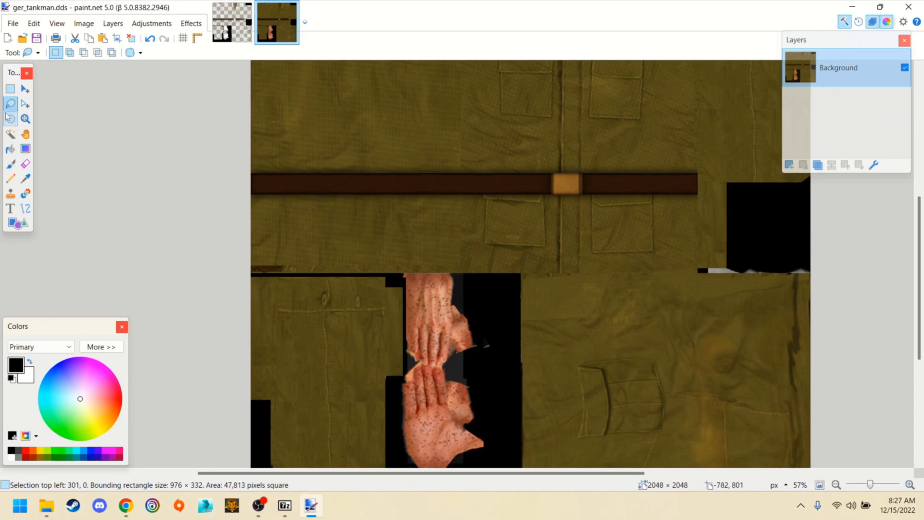
# - Add a rectangular selection enclosing both hands, from the top of the hand area to the image's lower edge
pyautogui.click(10, 90)
pyautogui.scroll(2, 442, 278)
pyautogui.moveTo(383, 267); pyautogui.dragTo(521, 376)
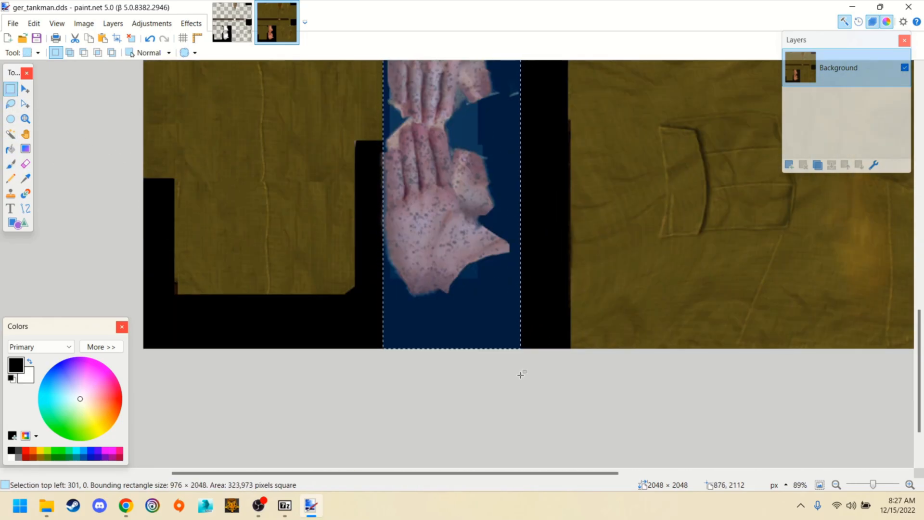
pyautogui.scroll(2, 516, 369)
pyautogui.scroll(2, 441, 212)
pyautogui.scroll(3, 200, 103)
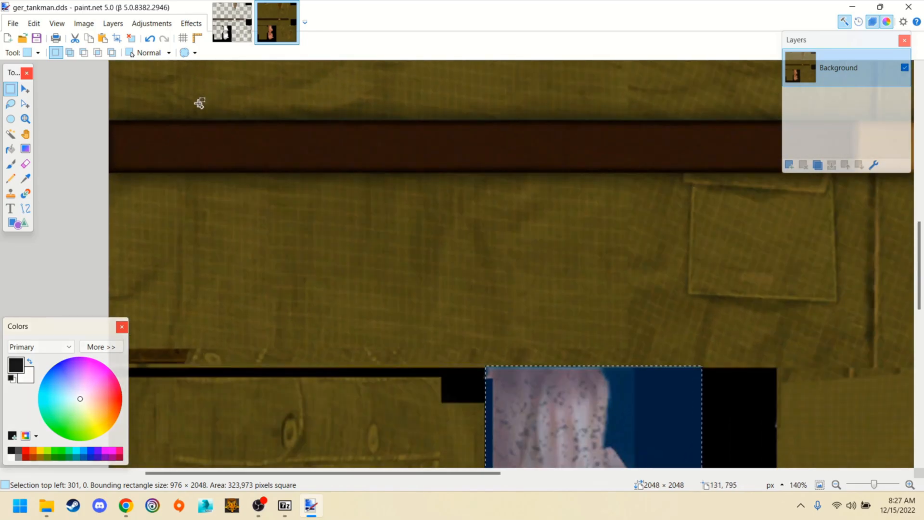
# - Add the full-length brown belt with its buckle to the selection as a rectangle
pyautogui.moveTo(96, 121); pyautogui.dragTo(465, 188)
pyautogui.scroll(3, 181, 160)
pyautogui.scroll(2, 385, 176)
pyautogui.scroll(-7, 467, 186)
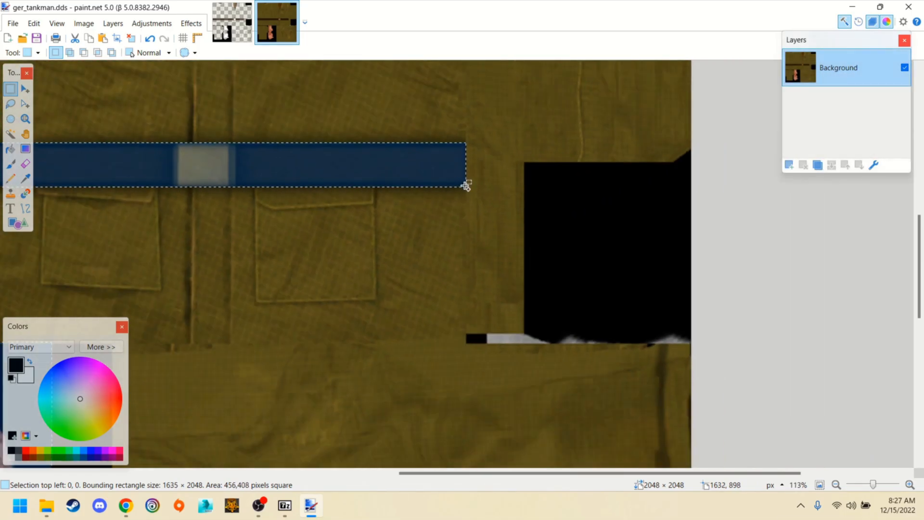
# - Try adding the ARMY name tape above the chest pocket to the selection, and undo it
pyautogui.scroll(4, 512, 200)
pyautogui.scroll(-2, 513, 200)
pyautogui.scroll(3, 352, 140)
pyautogui.scroll(3, 342, 133)
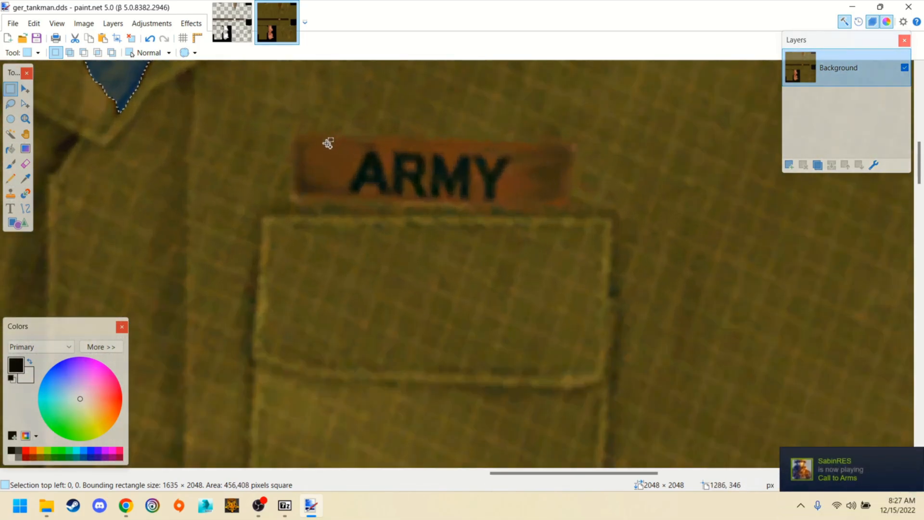
pyautogui.moveTo(280, 132); pyautogui.dragTo(629, 219)
pyautogui.scroll(-4, 642, 201)
pyautogui.hotkey('ctrl', 'z')
pyautogui.scroll(-3, 654, 186)
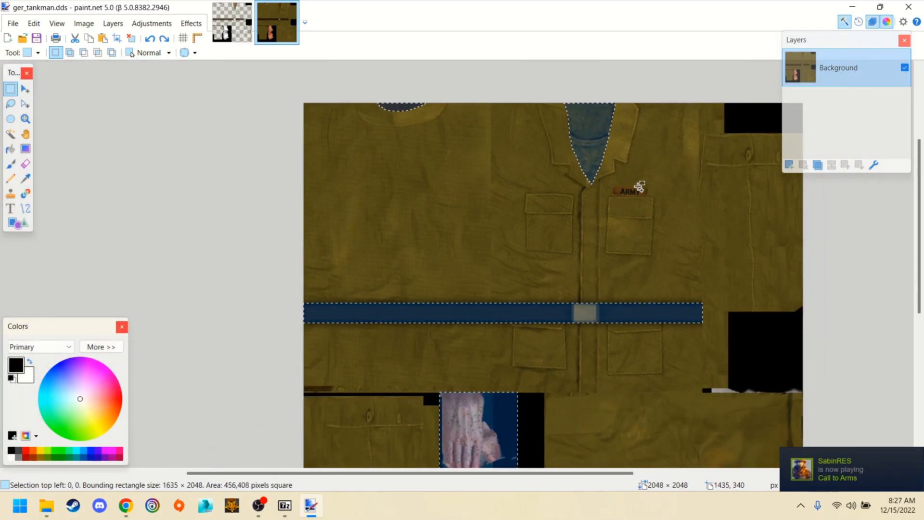
# - Add the large black block beyond the belt's end and the black strip in the texture's top-right corner to the selection
pyautogui.scroll(4, 421, 212)
pyautogui.scroll(2, 393, 163)
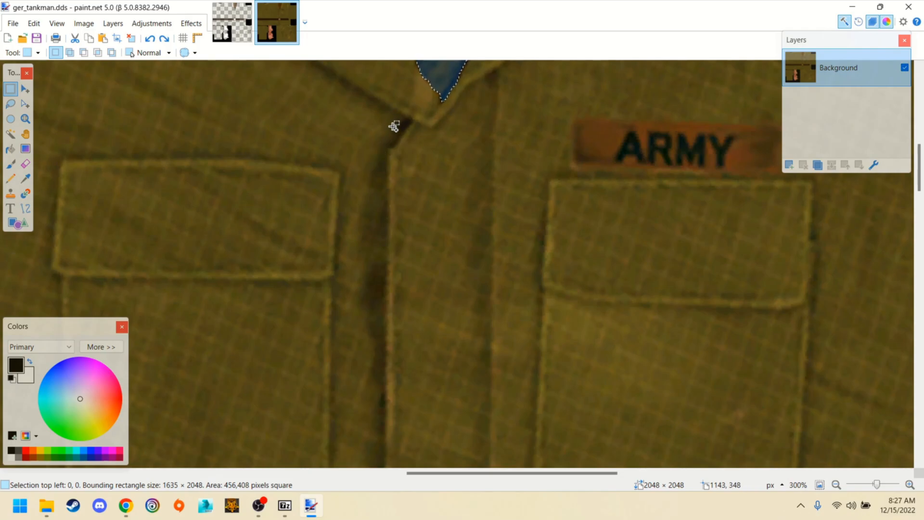
pyautogui.scroll(-10, 383, 240)
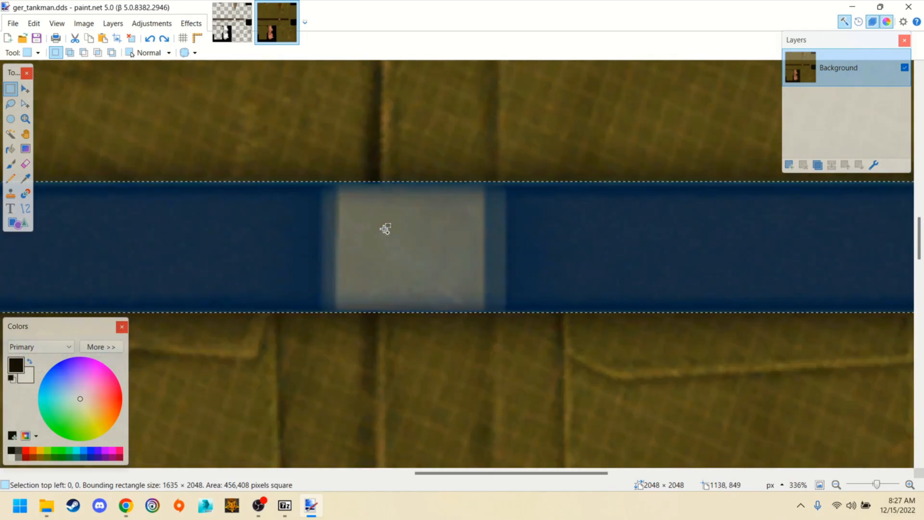
pyautogui.scroll(-2, 384, 229)
pyautogui.scroll(-6, 391, 234)
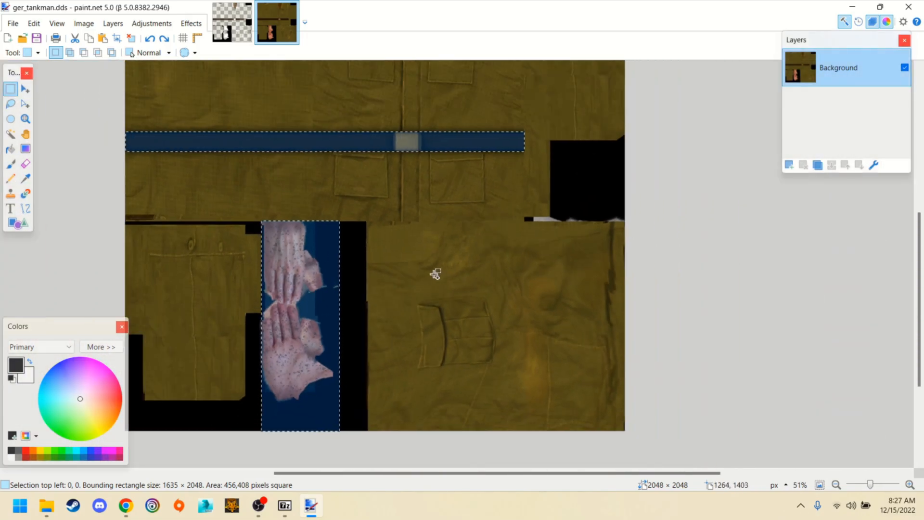
pyautogui.scroll(2, 433, 254)
pyautogui.scroll(-1, 432, 250)
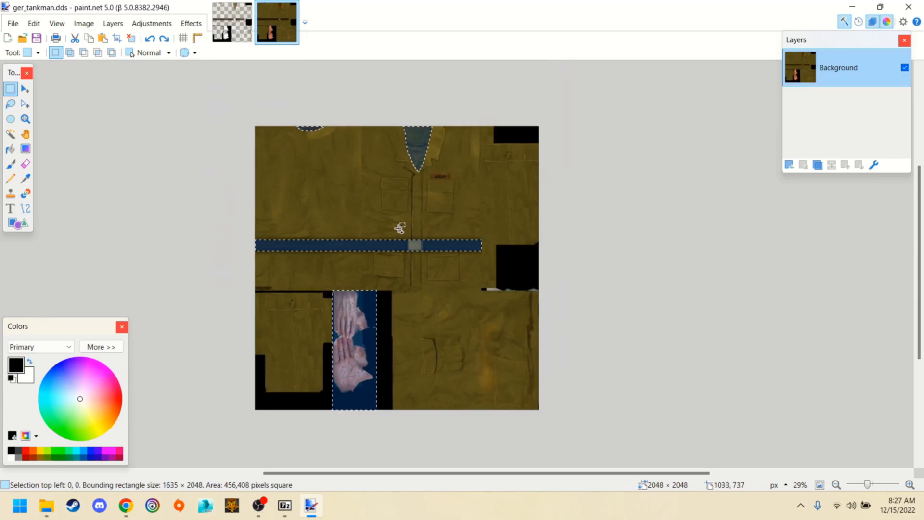
pyautogui.scroll(4, 501, 249)
pyautogui.moveTo(490, 235); pyautogui.dragTo(697, 395)
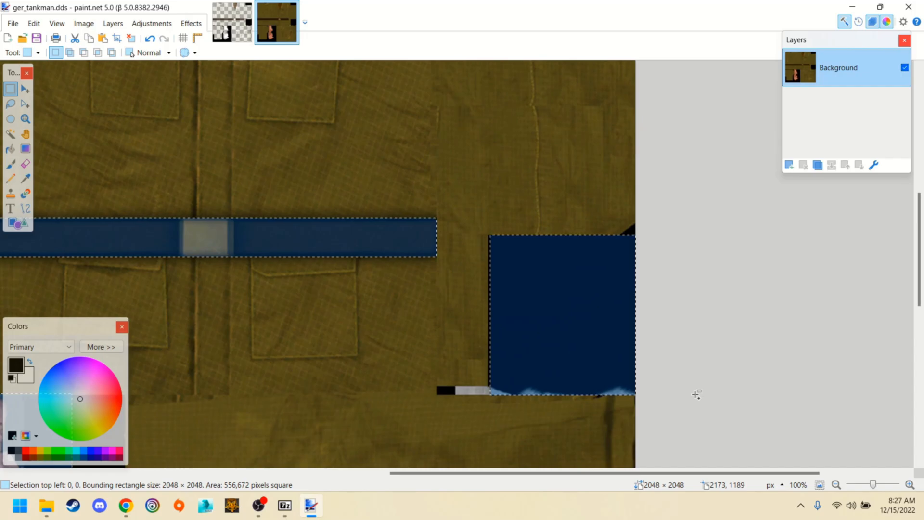
pyautogui.scroll(5, 696, 395)
pyautogui.moveTo(480, 102); pyautogui.dragTo(664, 170)
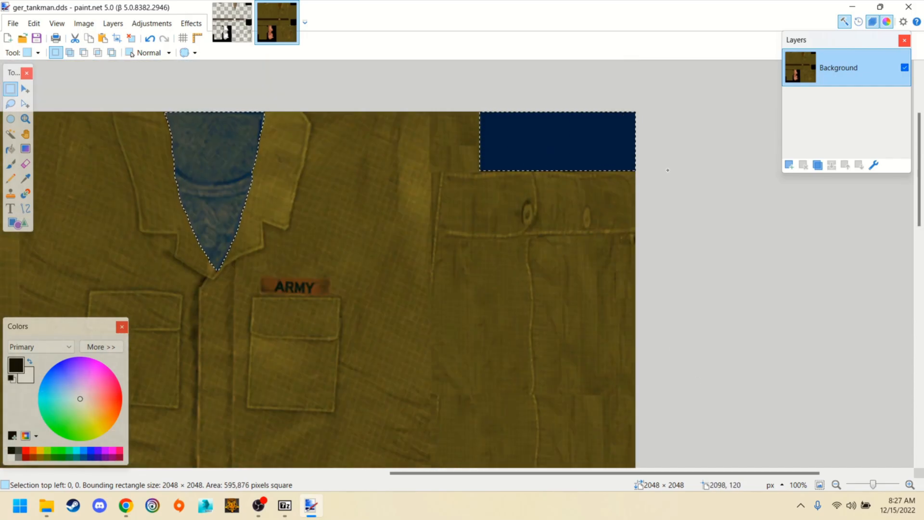
pyautogui.keyDown('ctrl'); pyautogui.scroll(-5, 708, 248); pyautogui.keyUp('ctrl')
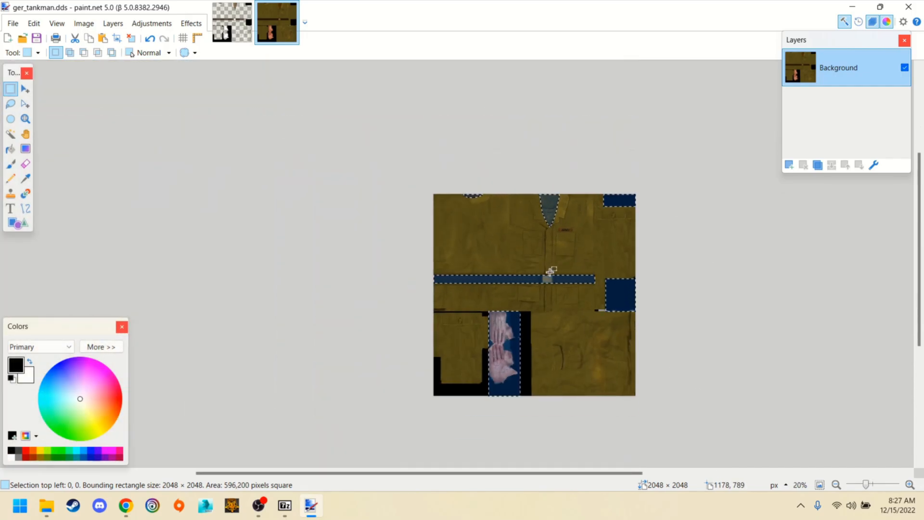
# - Copy the selected collar, belt, hand and black areas from ger_tankman.dds into ger_tankman#reb.dds at the same position, and deselect
pyautogui.keyDown('ctrl'); pyautogui.scroll(3, 550, 271); pyautogui.keyUp('ctrl')
pyautogui.keyDown('ctrl'); pyautogui.scroll(-2, 561, 243); pyautogui.keyUp('ctrl')
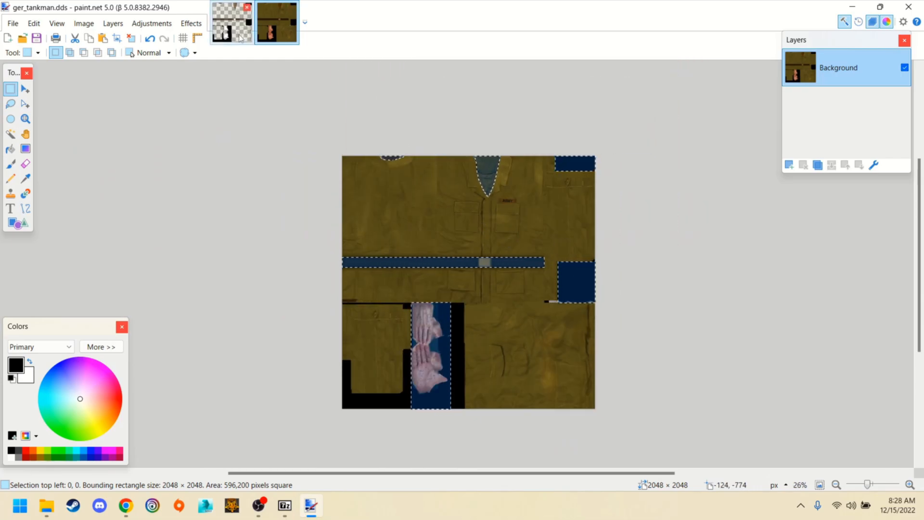
pyautogui.click(232, 22)
pyautogui.keyDown('ctrl'); pyautogui.scroll(-1, 532, 159); pyautogui.keyUp('ctrl')
pyautogui.hotkey('ctrl', 'v')
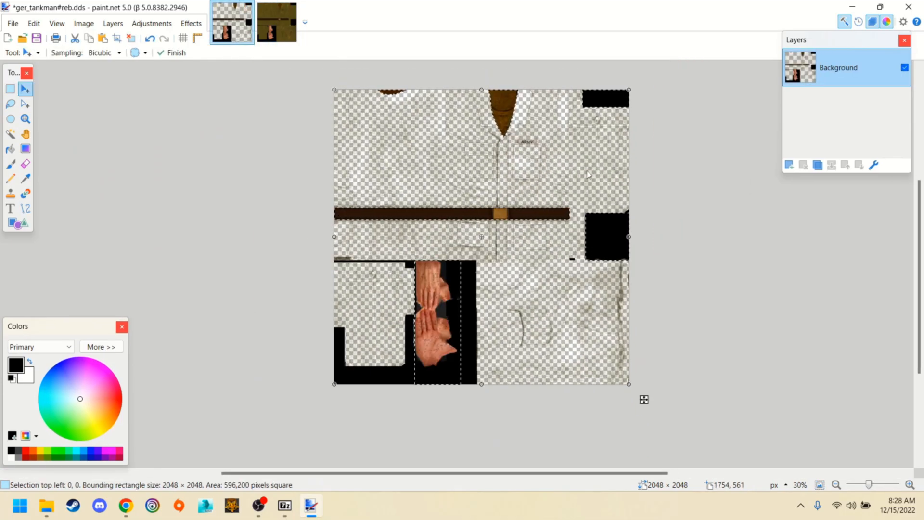
pyautogui.click(8, 90)
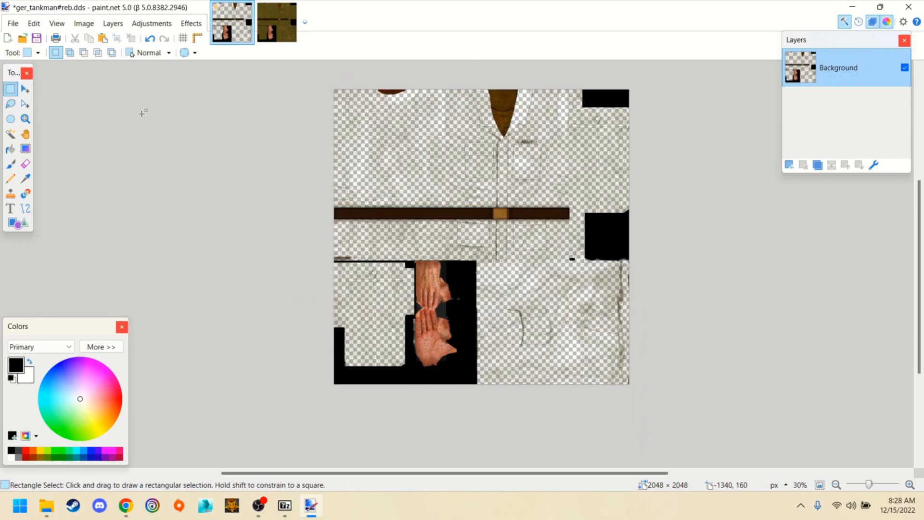
# - Add an empty layer to ger_tankman#reb.dds, move it beneath Background, and make Background the active layer
pyautogui.click(788, 167)
pyautogui.click(859, 165)
pyautogui.click(856, 71)
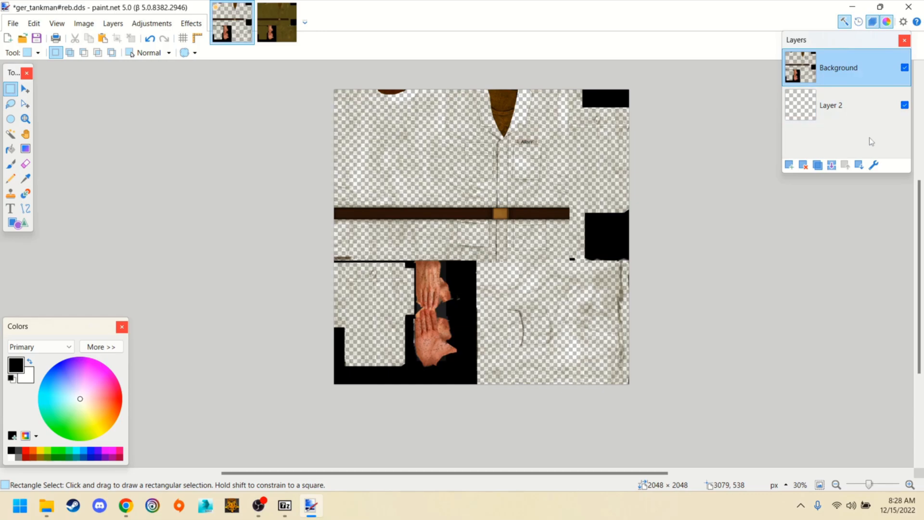
# - Copy the entire Background layer, paste it as a new layer above, and merge that copy down into Background
pyautogui.hotkey('ctrl', 'a')
pyautogui.press('m')
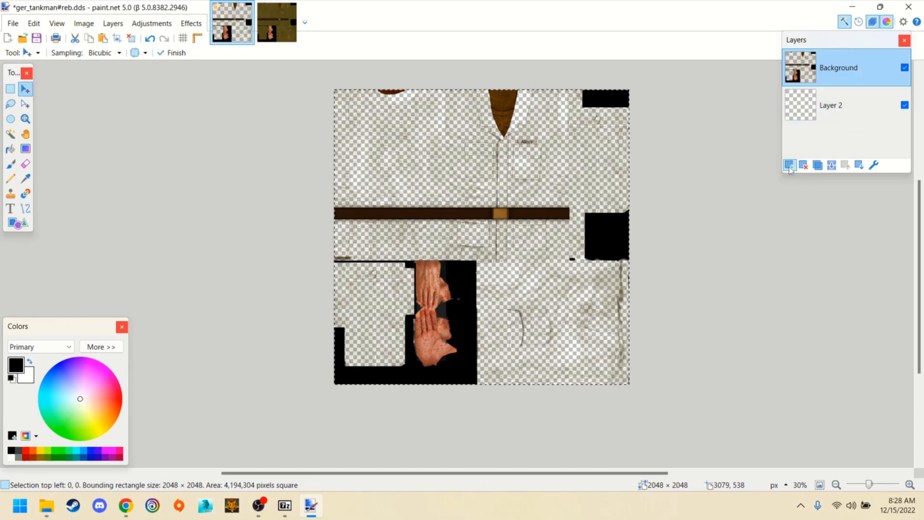
pyautogui.hotkey('ctrl', 'shift', 'v')
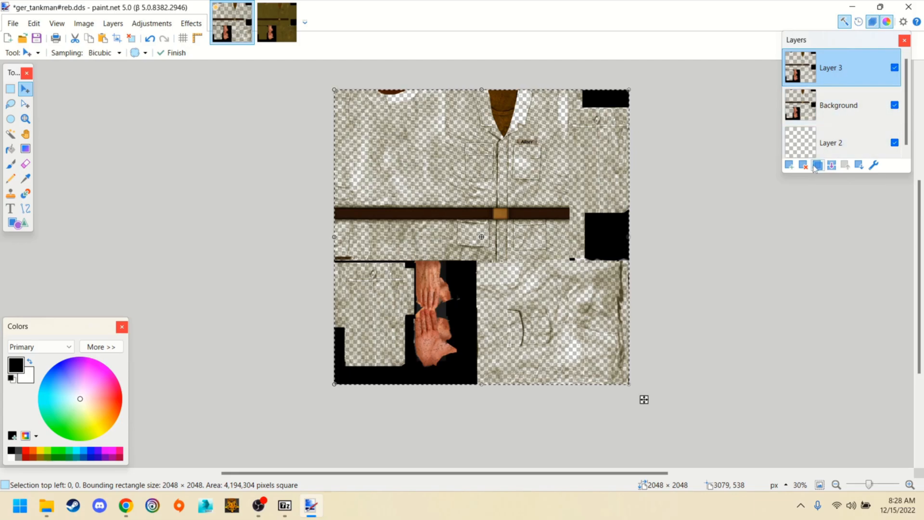
pyautogui.click(833, 166)
# - Examine the merged uniform texture's folds, pockets and seams, and clear the selection
pyautogui.scroll(3, 541, 207)
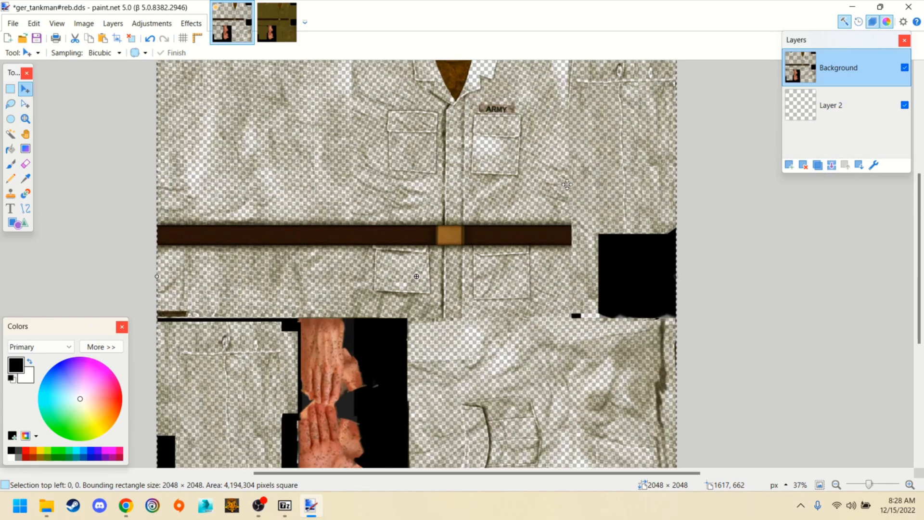
pyautogui.scroll(-2, 407, 158)
pyautogui.scroll(2, 407, 158)
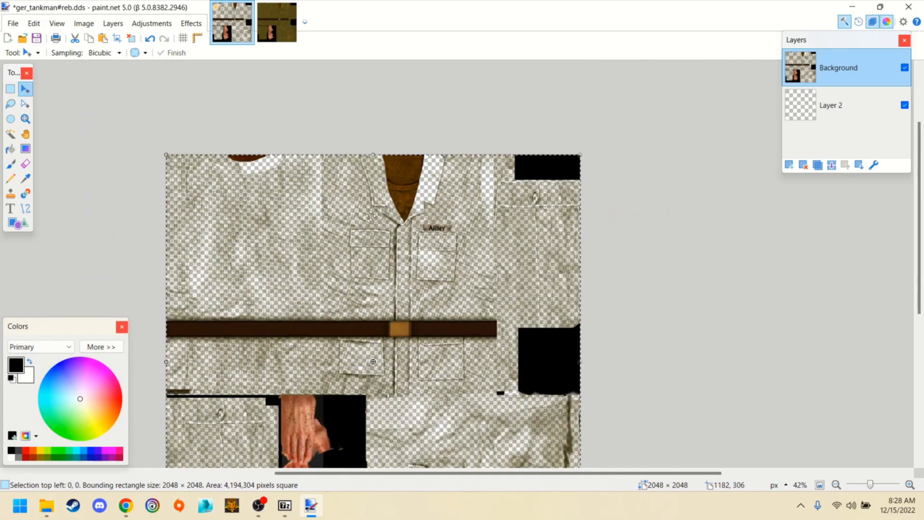
pyautogui.scroll(-1, 309, 231)
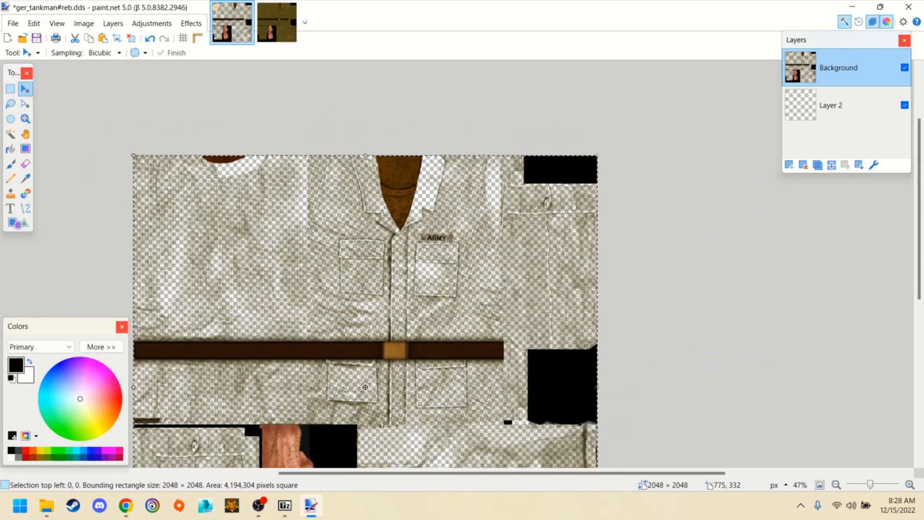
pyautogui.scroll(-2, 221, 225)
pyautogui.scroll(1, 337, 211)
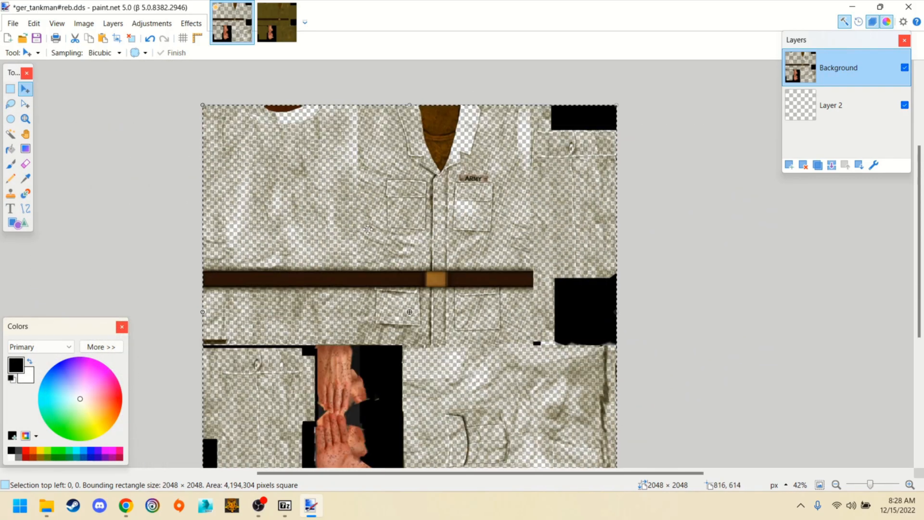
pyautogui.scroll(-1, 421, 202)
pyautogui.scroll(-2, 597, 406)
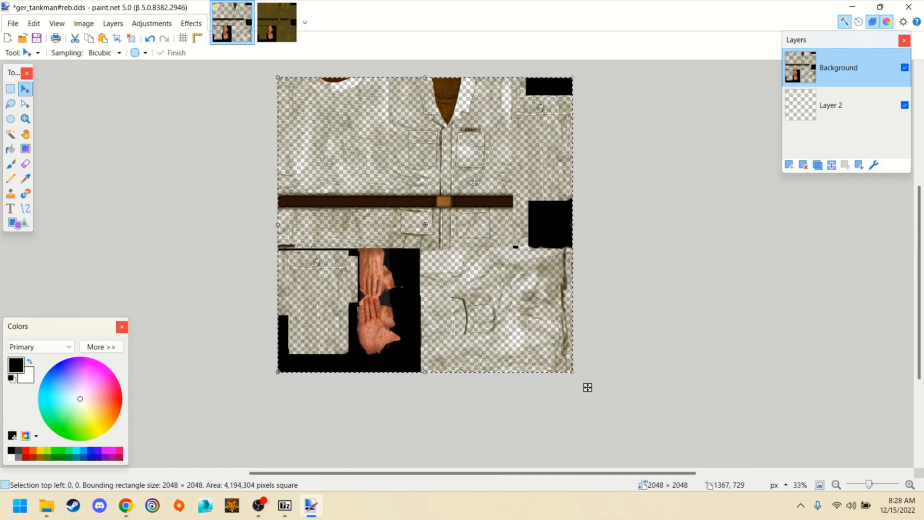
pyautogui.click(10, 91)
pyautogui.click(149, 111)
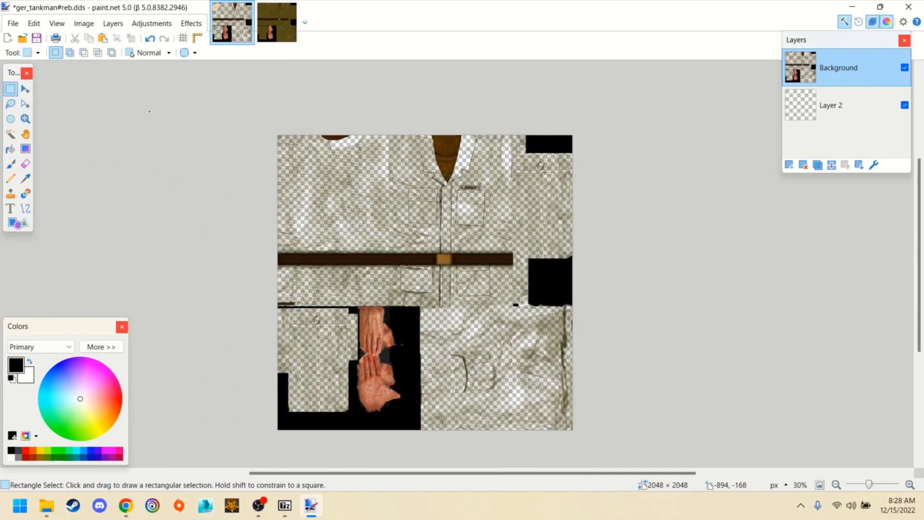
# - Open Camo_Belgian_Jigsaw.jpg from the Europe folder inside rusty_camo_patterns as a new image
pyautogui.click(22, 37)
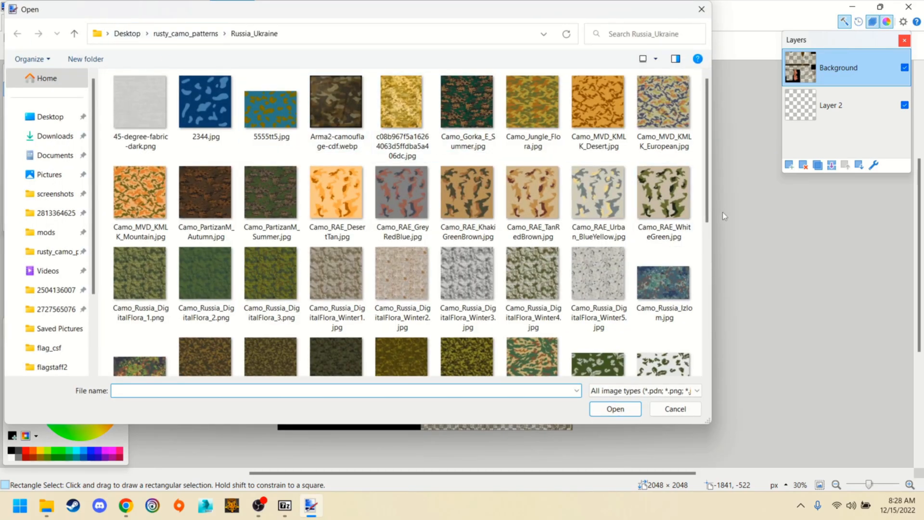
pyautogui.click(186, 31)
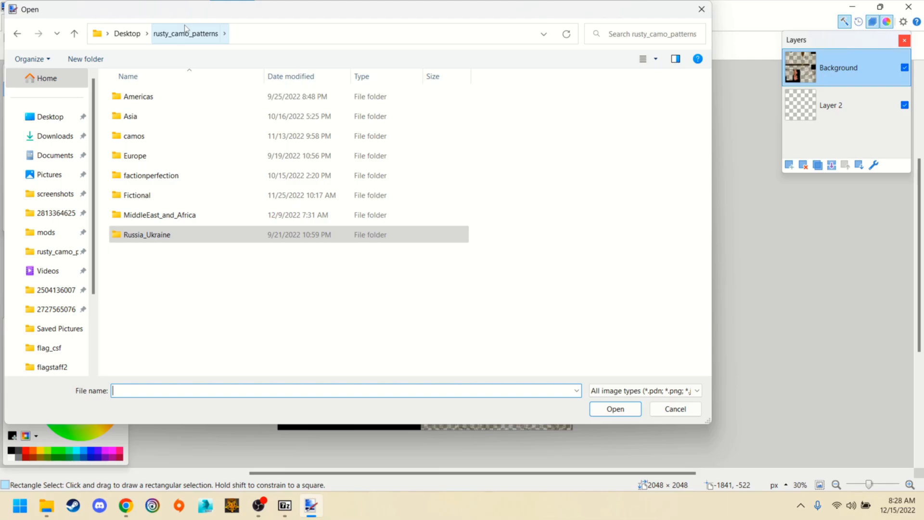
pyautogui.doubleClick(166, 154)
pyautogui.scroll(-5, 462, 222)
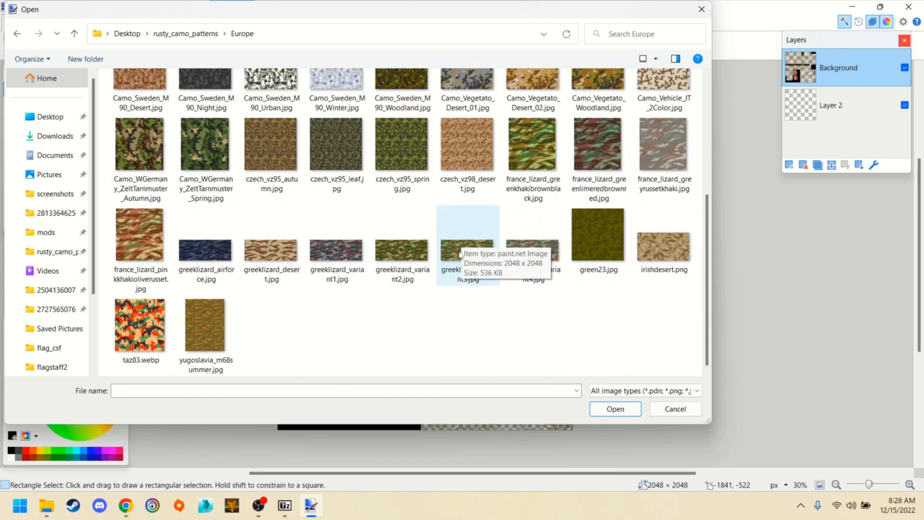
pyautogui.scroll(5, 324, 242)
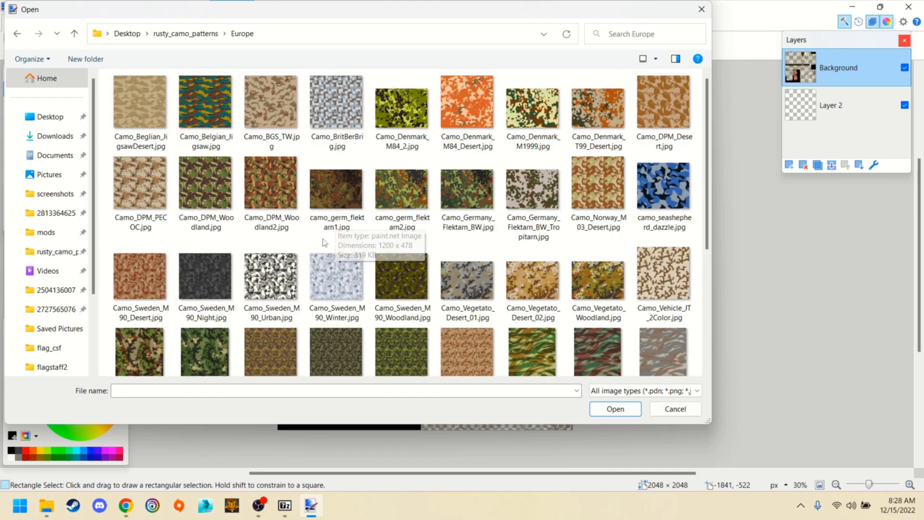
pyautogui.click(192, 42)
pyautogui.doubleClick(166, 153)
pyautogui.click(232, 120)
pyautogui.doubleClick(232, 120)
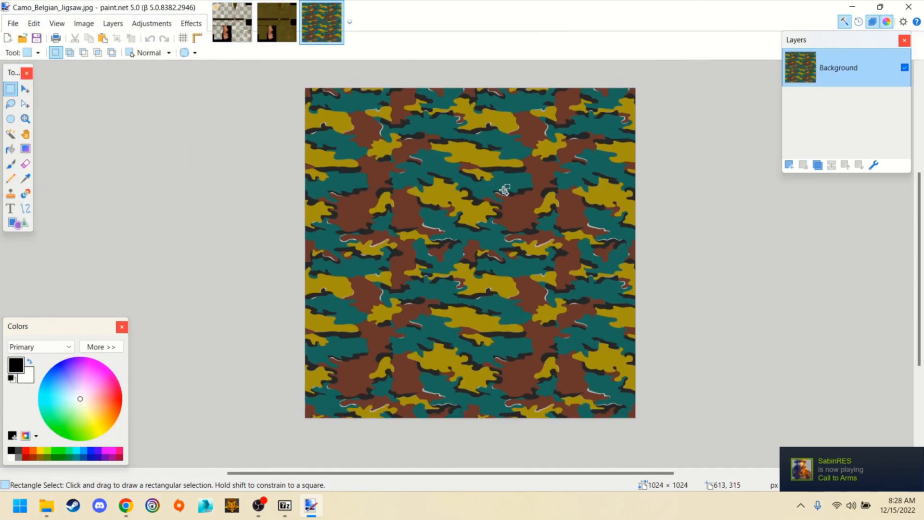
# - Paste the Belgian jigsaw camo twice onto Layer 2 of ger_tankman#reb.dds, beneath the uniform template
pyautogui.click(232, 22)
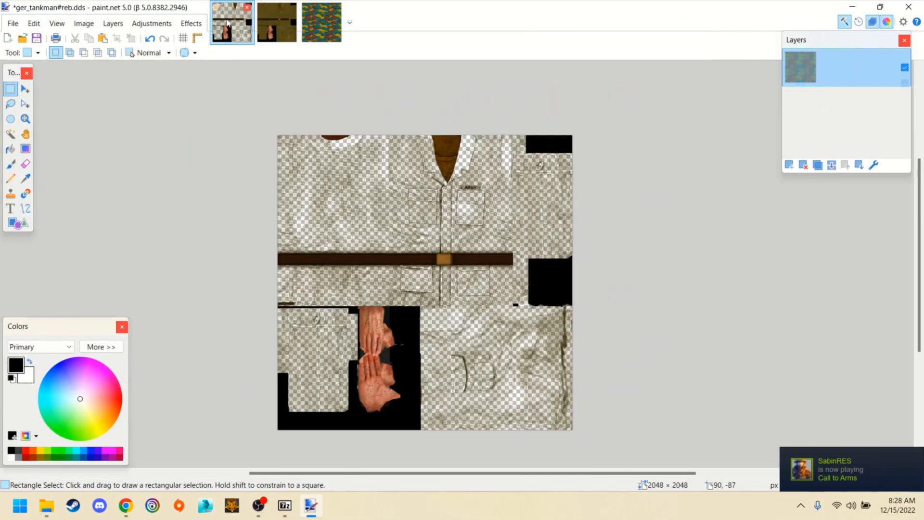
pyautogui.click(795, 122)
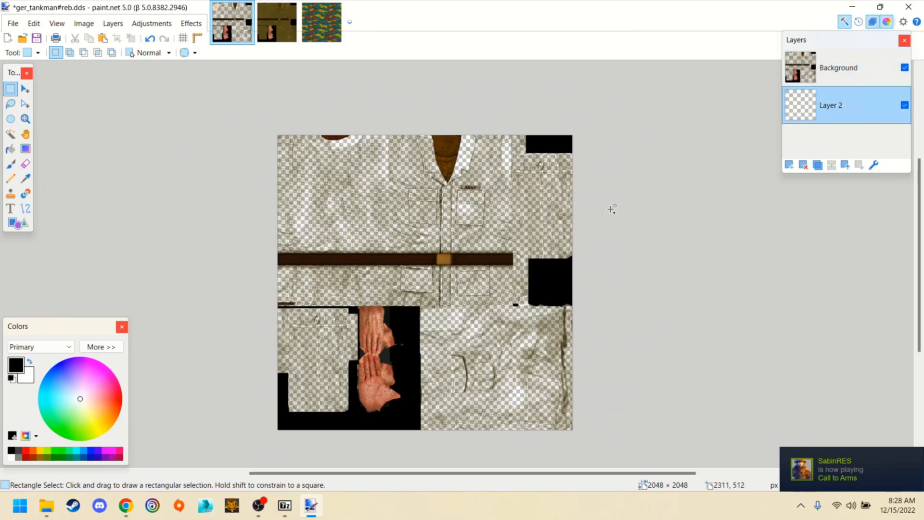
pyautogui.hotkey('ctrl', 'v')
pyautogui.hotkey('ctrl', 'v')
# - Move the second camo copy flush against the first, placing its top-left corner at 1024, 0
pyautogui.moveTo(360, 242); pyautogui.dragTo(506, 240)
pyautogui.scroll(5, 422, 272)
pyautogui.scroll(6, 444, 279)
pyautogui.moveTo(407, 306); pyautogui.dragTo(423, 319)
pyautogui.scroll(7, 357, 347)
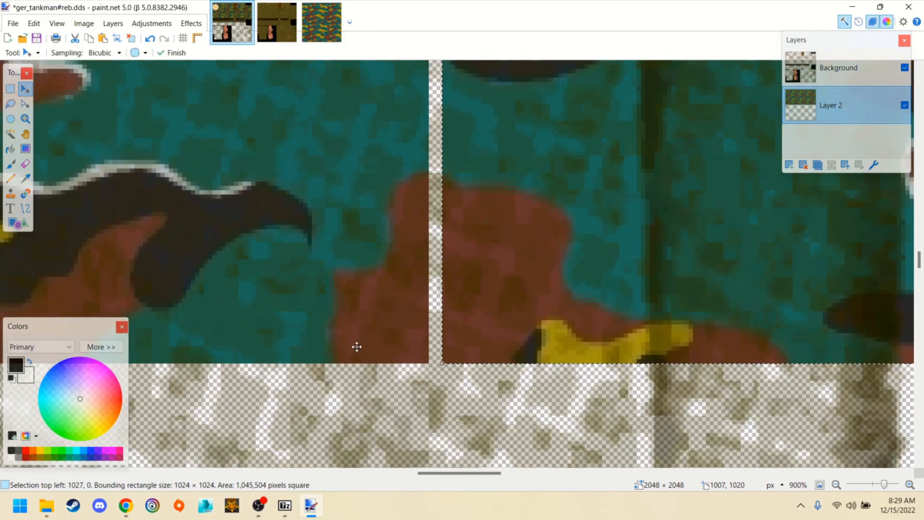
pyautogui.scroll(4, 475, 371)
pyautogui.moveTo(474, 371); pyautogui.dragTo(429, 377)
pyautogui.scroll(-4, 534, 322)
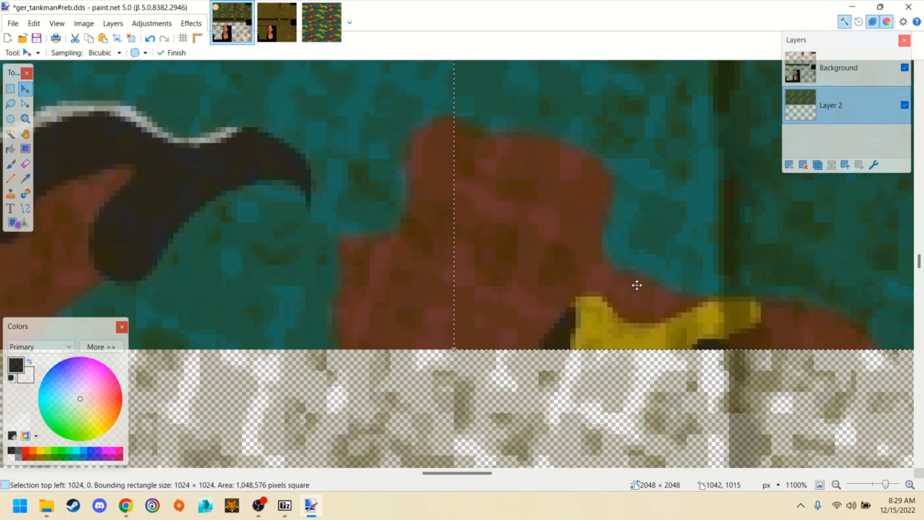
pyautogui.scroll(-10, 614, 291)
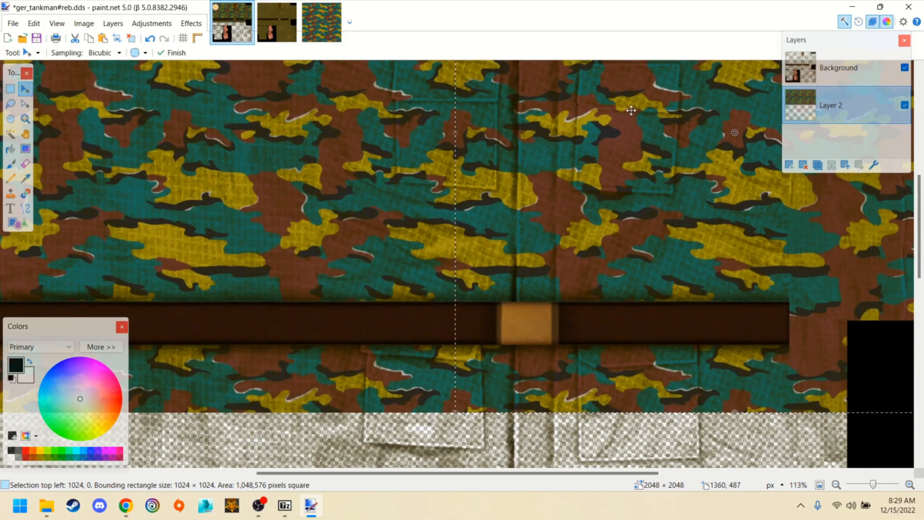
pyautogui.scroll(-4, 635, 114)
pyautogui.scroll(5, 574, 176)
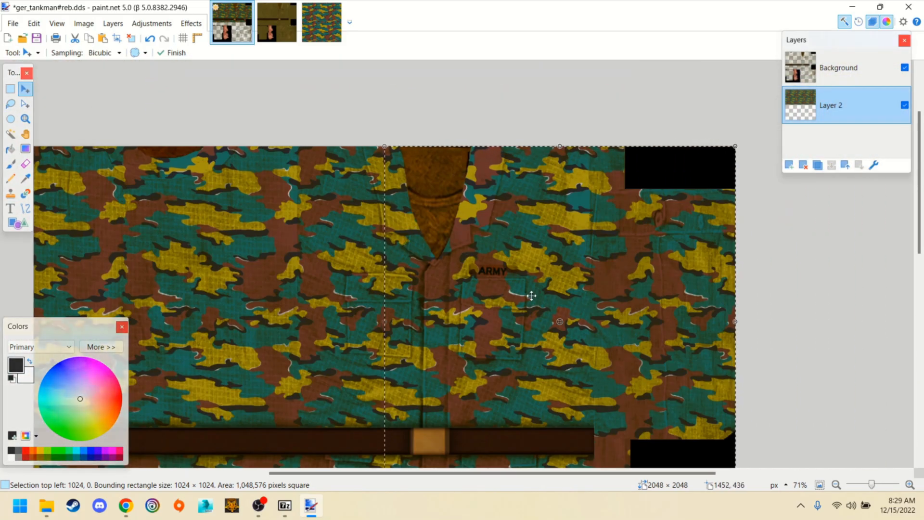
pyautogui.scroll(1, 478, 247)
pyautogui.scroll(-5, 478, 258)
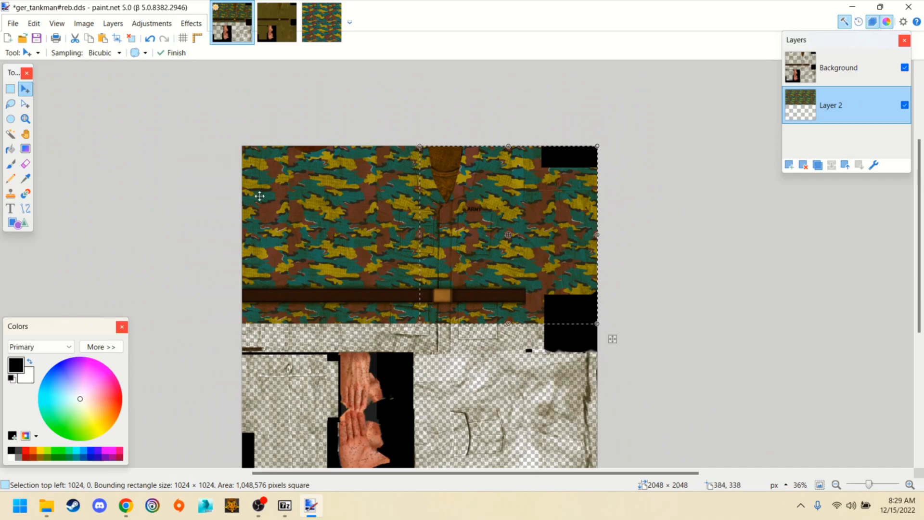
# - Select the camo-covered upper half of Layer 2 as a 2048 × 1024 rectangle starting at 0, 0
pyautogui.click(10, 89)
pyautogui.moveTo(86, 79); pyautogui.dragTo(703, 282)
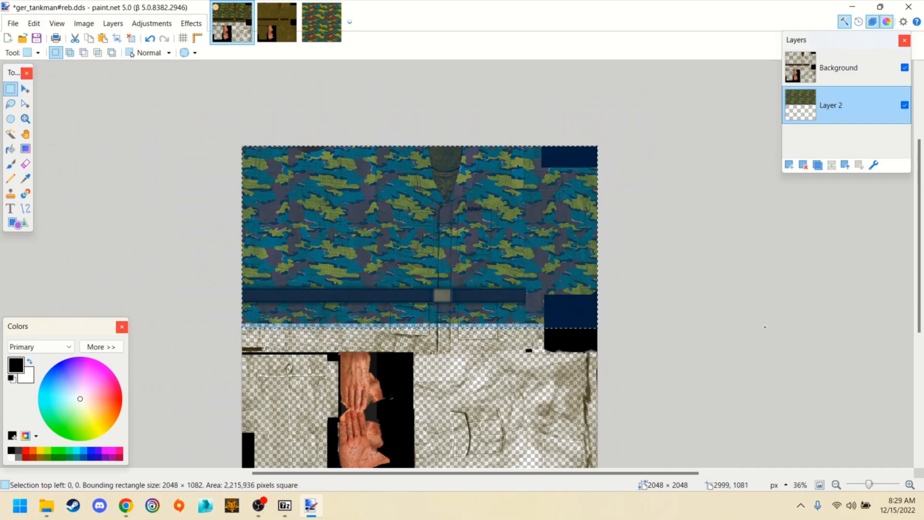
pyautogui.moveTo(763, 330); pyautogui.dragTo(774, 326)
pyautogui.scroll(4, 775, 326)
pyautogui.scroll(2, 777, 323)
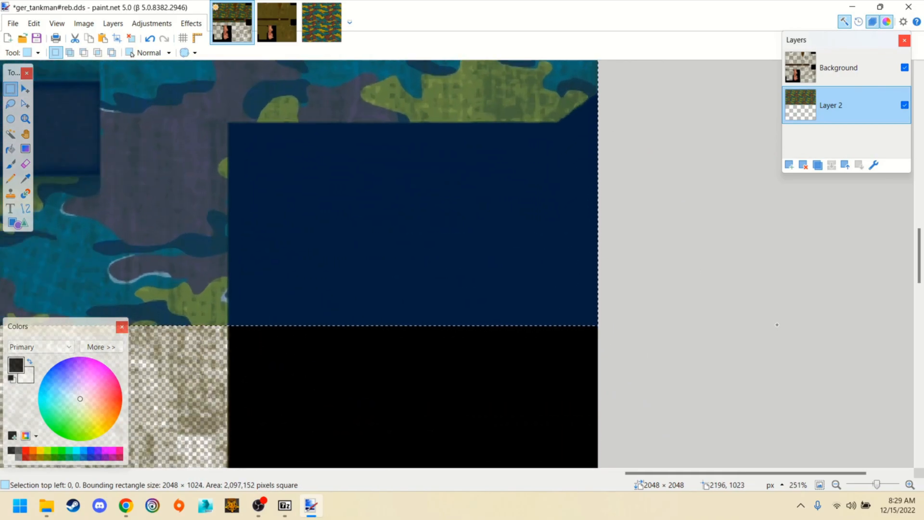
pyautogui.scroll(-6, 776, 317)
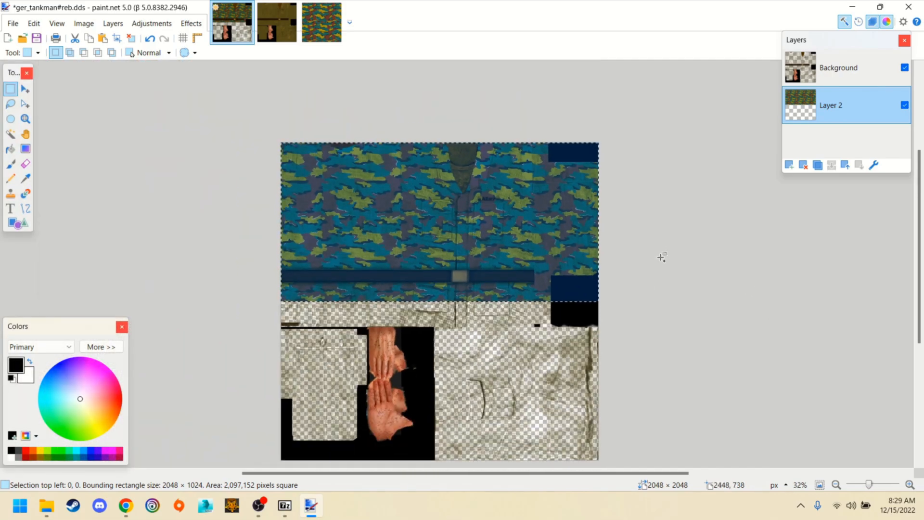
# - Duplicate the selected camo strip onto the lower half of Layer 2 at 0, 1024, check its edges, and deselect
pyautogui.moveTo(497, 198); pyautogui.dragTo(488, 379)
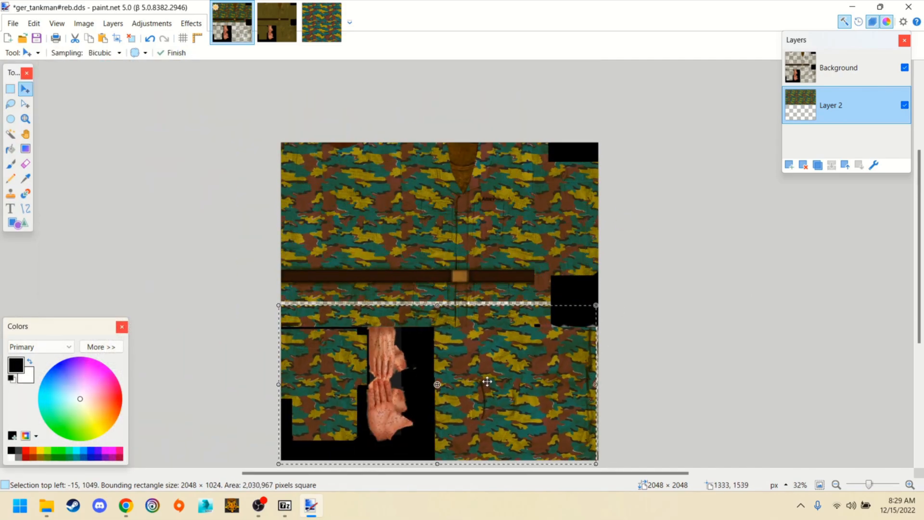
pyautogui.scroll(2, 306, 337)
pyautogui.scroll(9, 254, 256)
pyautogui.scroll(2, 198, 314)
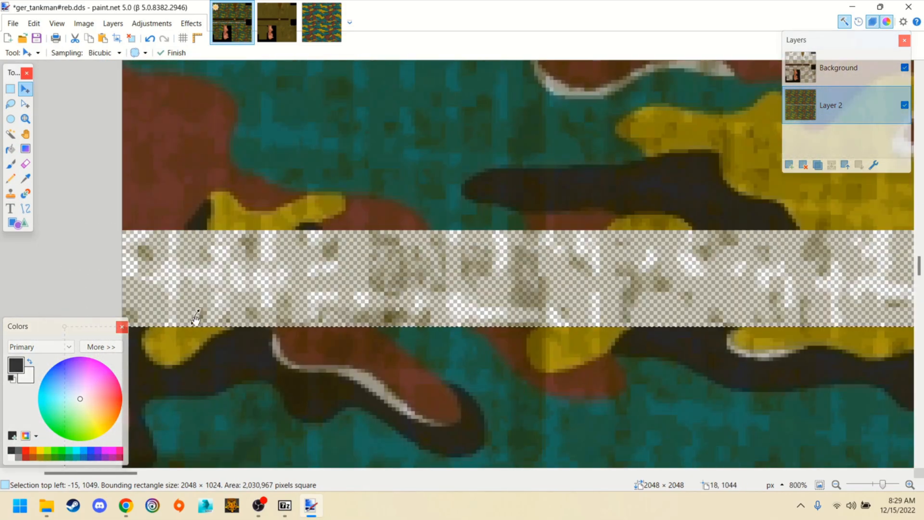
pyautogui.moveTo(186, 347); pyautogui.dragTo(270, 279)
pyautogui.scroll(6, 270, 278)
pyautogui.moveTo(233, 342); pyautogui.dragTo(193, 248)
pyautogui.scroll(-15, 192, 248)
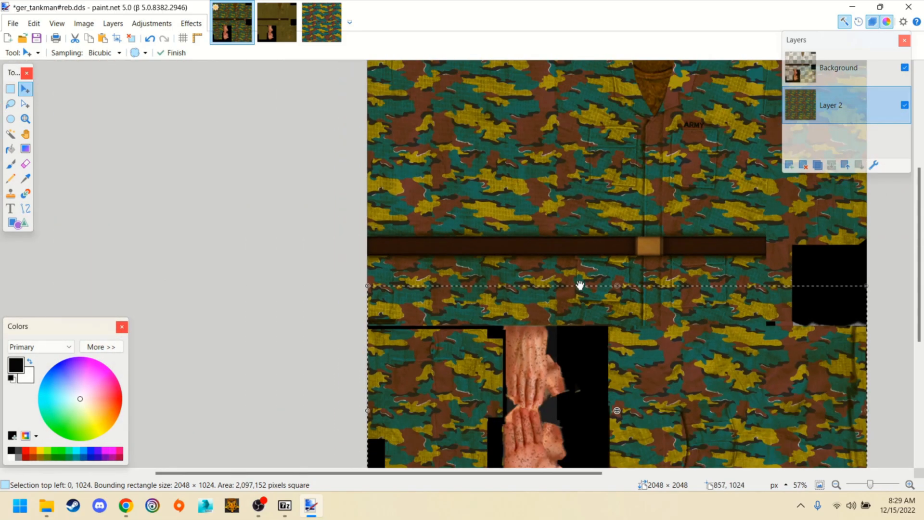
pyautogui.scroll(15, 676, 366)
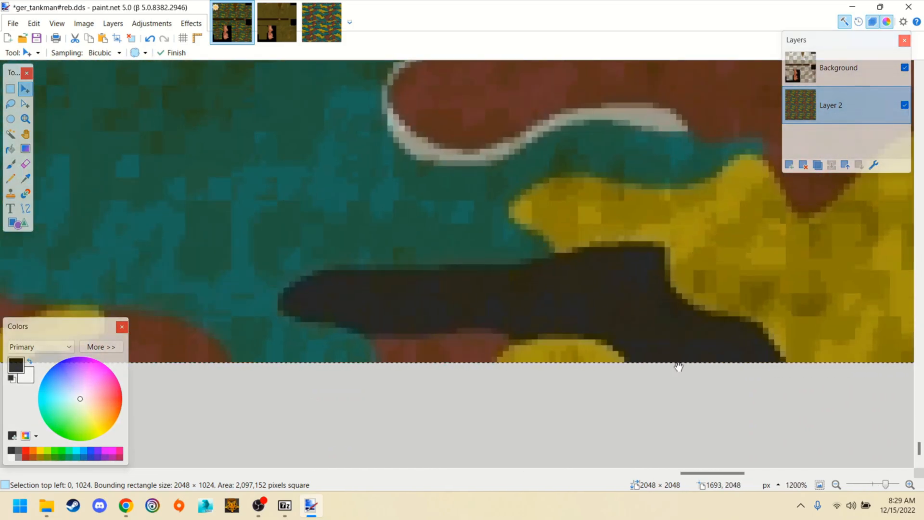
pyautogui.scroll(-15, 672, 342)
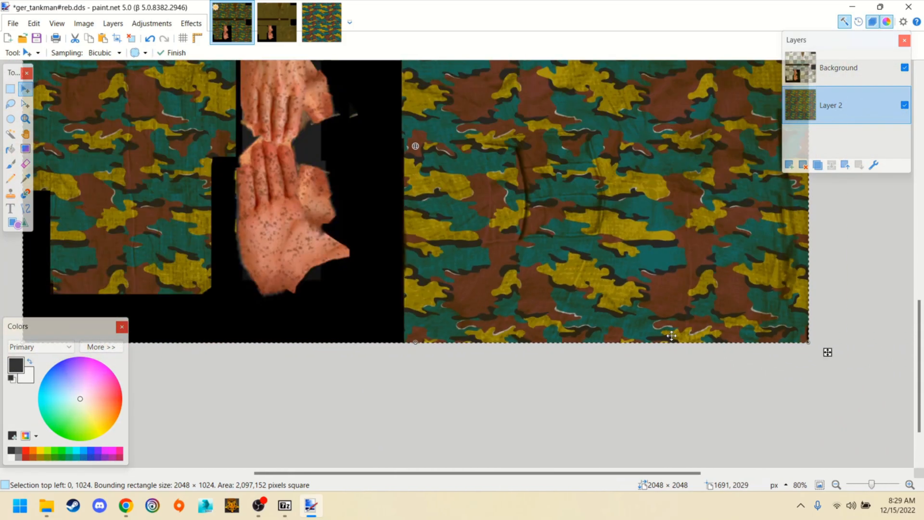
pyautogui.scroll(-1, 670, 335)
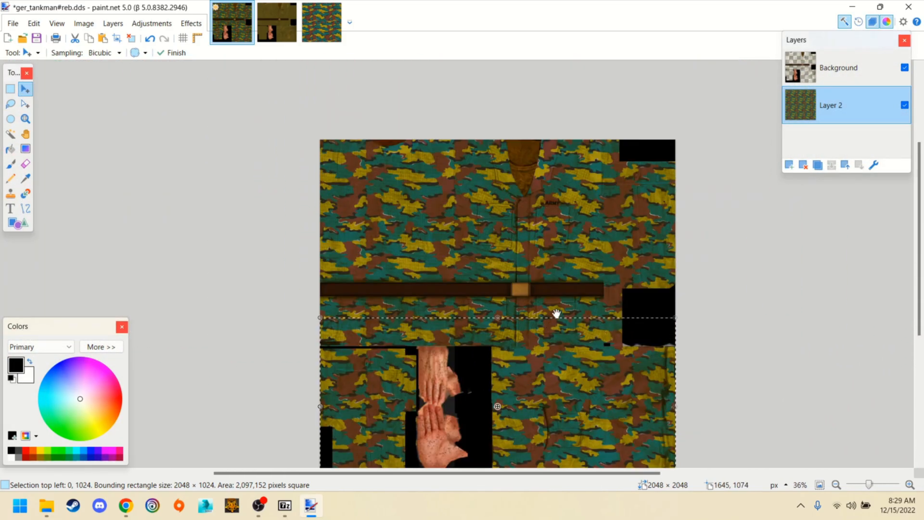
pyautogui.click(10, 88)
pyautogui.click(428, 296)
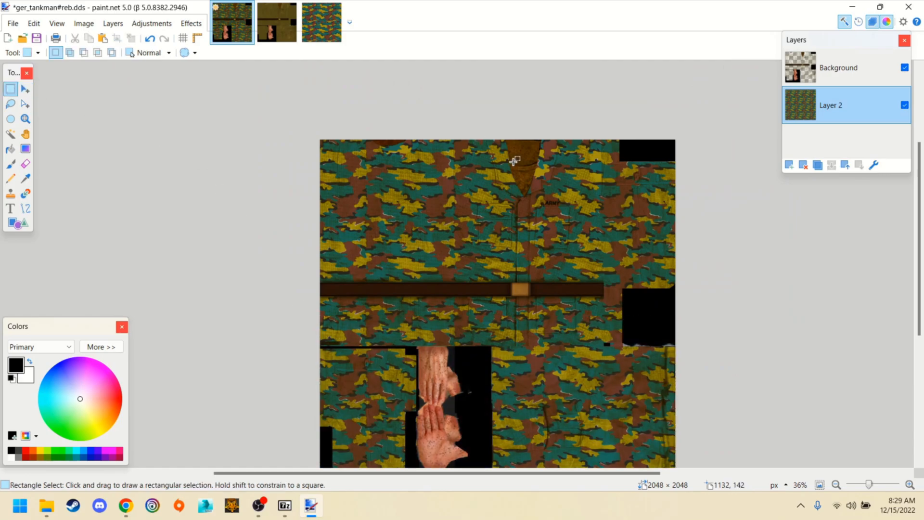
# - Examine the camouflaged uniform's chest, collar, sleeves, belt, hands and trouser areas
pyautogui.scroll(1, 537, 149)
pyautogui.scroll(8, 540, 153)
pyautogui.scroll(-6, 520, 158)
pyautogui.hscroll(2, 503, 188)
pyautogui.scroll(5, 476, 223)
pyautogui.scroll(-2, 522, 198)
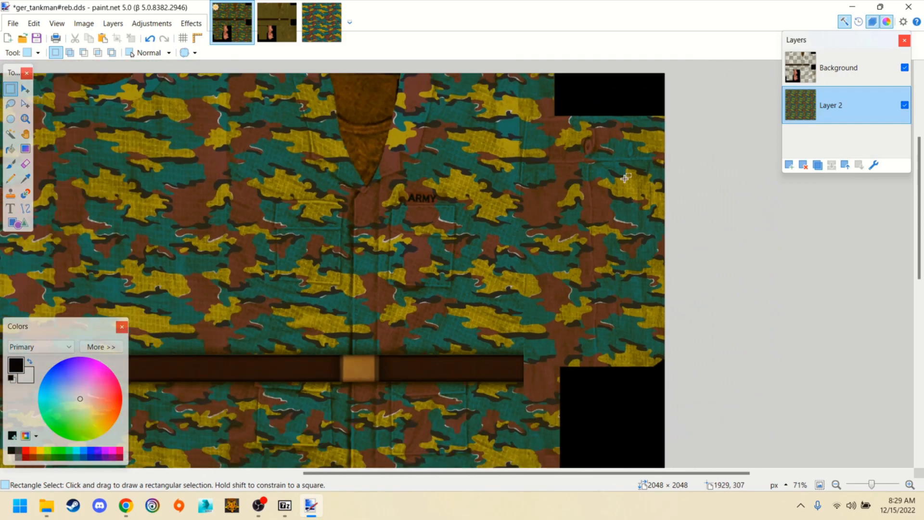
pyautogui.scroll(-3, 614, 308)
pyautogui.scroll(-1, 561, 305)
pyautogui.scroll(-3, 565, 303)
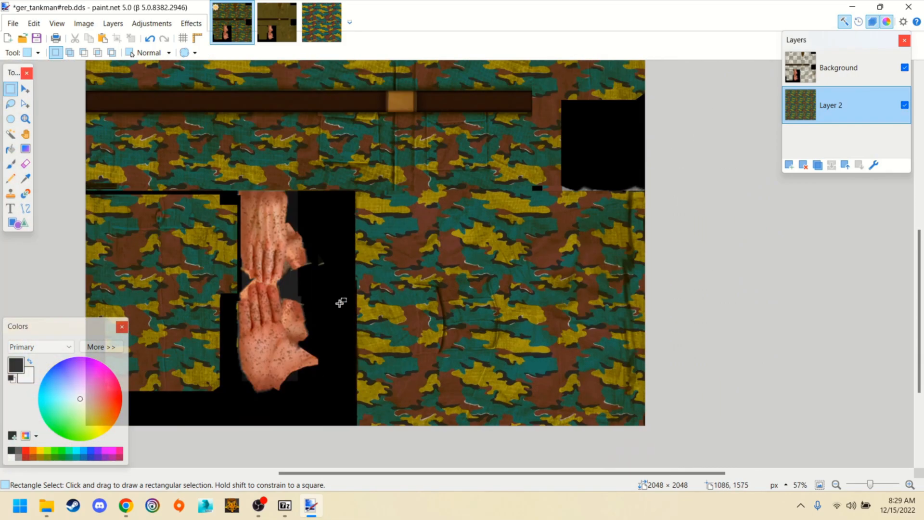
pyautogui.hscroll(-2, 354, 301)
pyautogui.scroll(5, 385, 202)
pyautogui.scroll(-6, 390, 199)
pyautogui.scroll(3, 447, 207)
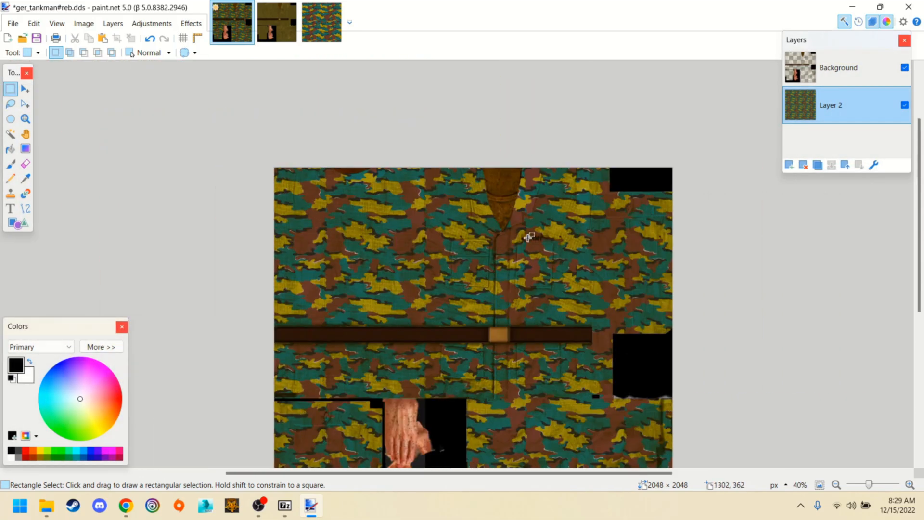
# - Merge the Background layer down into Layer 2, and close ger_tankman.dds and the camo pattern image
pyautogui.click(850, 73)
pyautogui.click(831, 165)
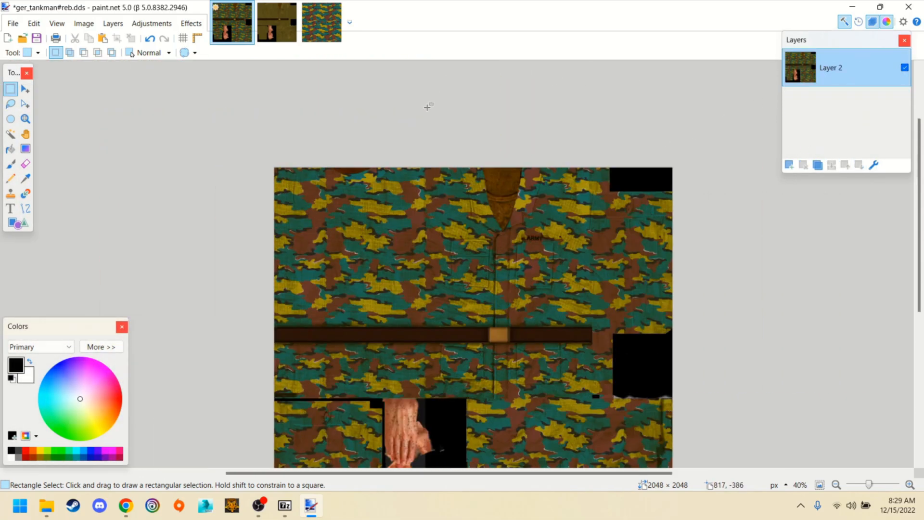
pyautogui.scroll(-3, 561, 204)
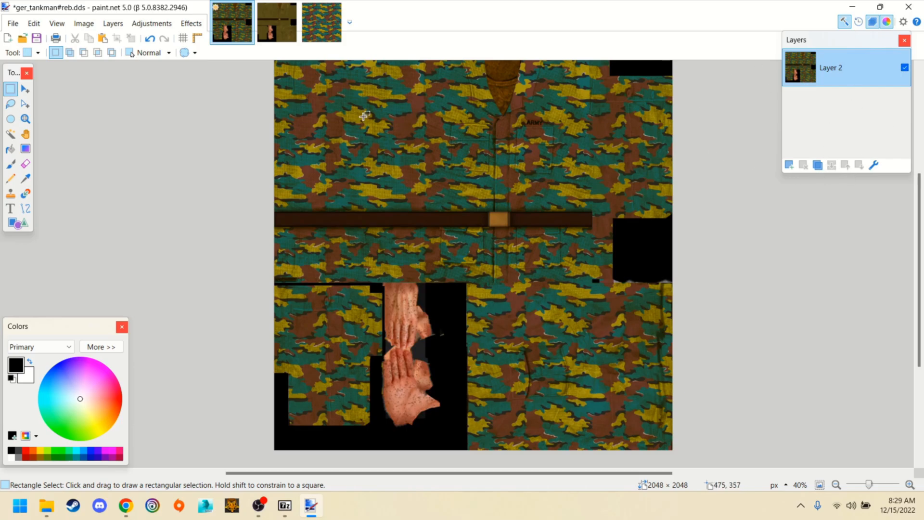
pyautogui.click(293, 9)
pyautogui.click(292, 9)
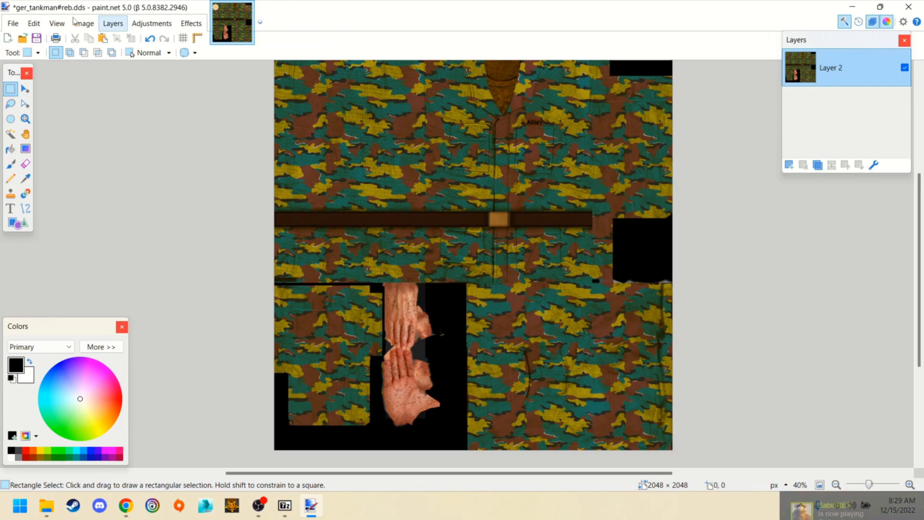
# - Save ger_tankman#reb.dds with the offered DDS settings, and close the image editor
pyautogui.click(13, 24)
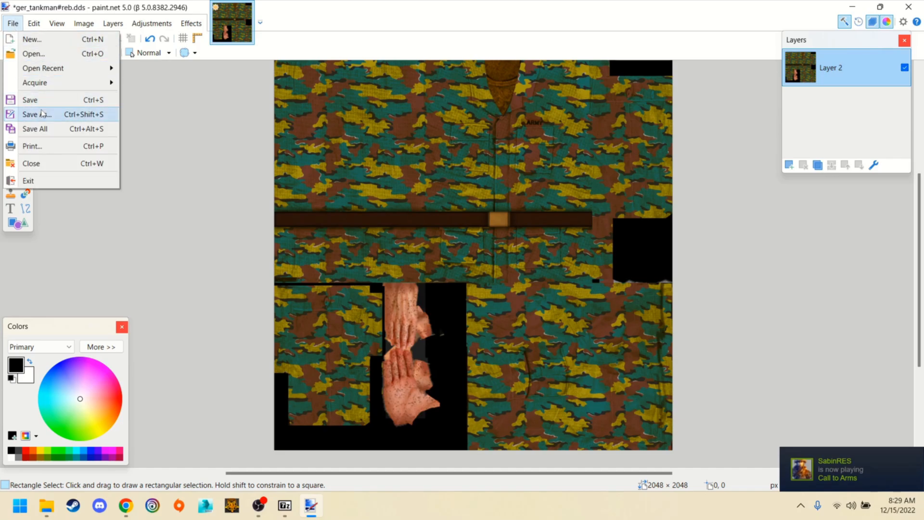
pyautogui.click(29, 97)
pyautogui.click(739, 455)
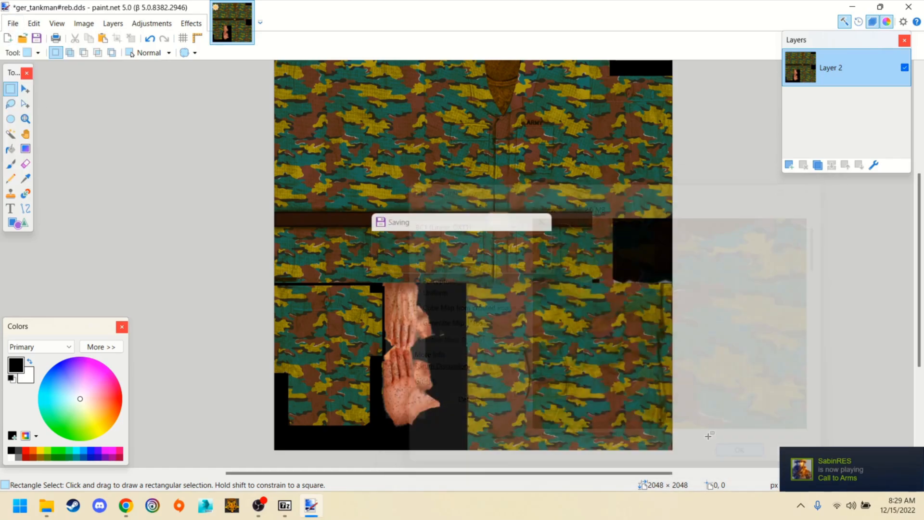
pyautogui.click(913, 5)
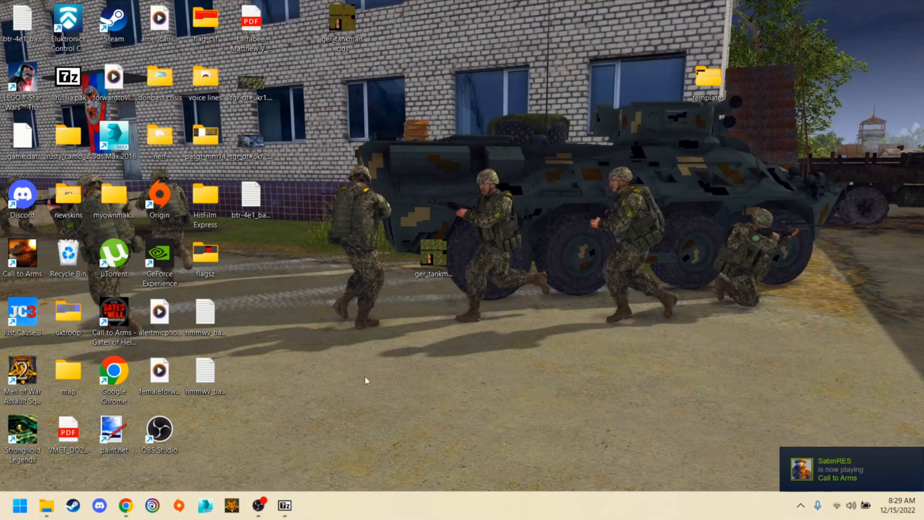
# - Copy ger_tankman#reb.dds from the desktop into the idf_soldier folder of part 1.pak in 7-Zip, confirming the copy
pyautogui.moveTo(439, 262); pyautogui.dragTo(244, 376)
pyautogui.hotkey('alt', 'Tab')
pyautogui.hotkey('alt', 'Tab')
pyautogui.click(443, 307)
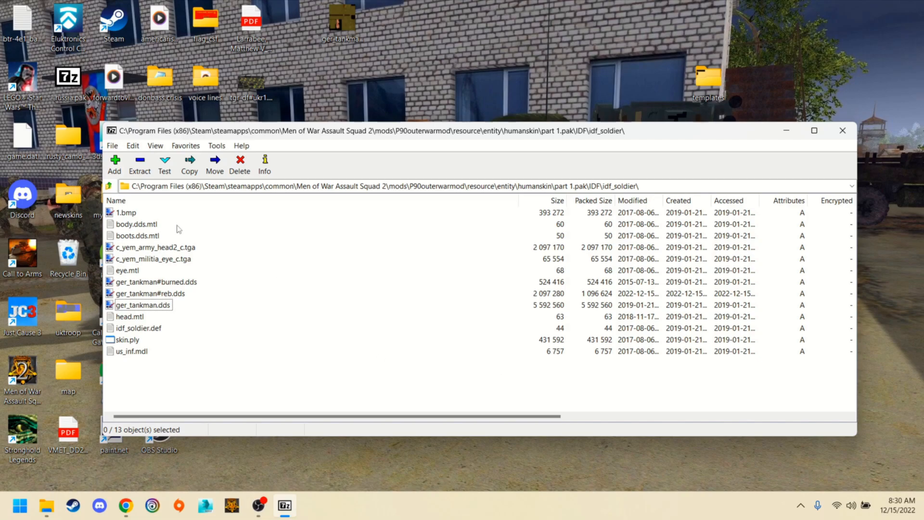
# - Extract the idf_soldier folder from the archive's IDF folder to the desktop, and return to the root of part 1.pak
pyautogui.click(110, 186)
pyautogui.keyDown('ctrl'); pyautogui.click(135, 215); pyautogui.keyUp('ctrl')
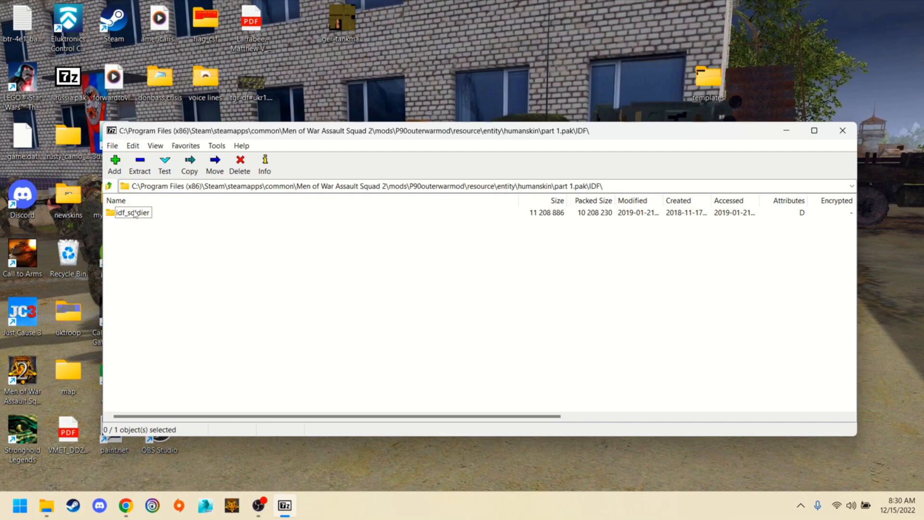
pyautogui.moveTo(136, 214); pyautogui.dragTo(445, 91)
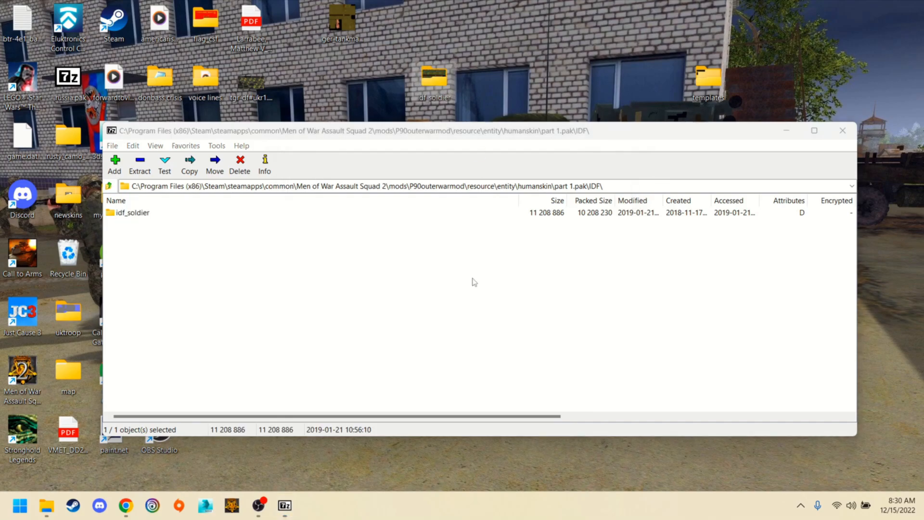
pyautogui.click(109, 187)
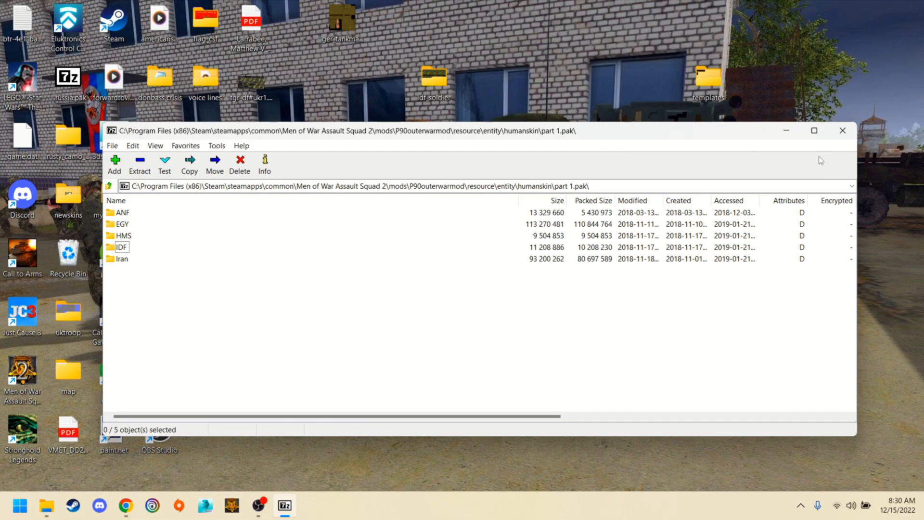
# - Minimize the archive window and rename the extracted idf_soldier folder on the desktop to reb_soldier
pyautogui.click(785, 130)
pyautogui.rightClick(438, 84)
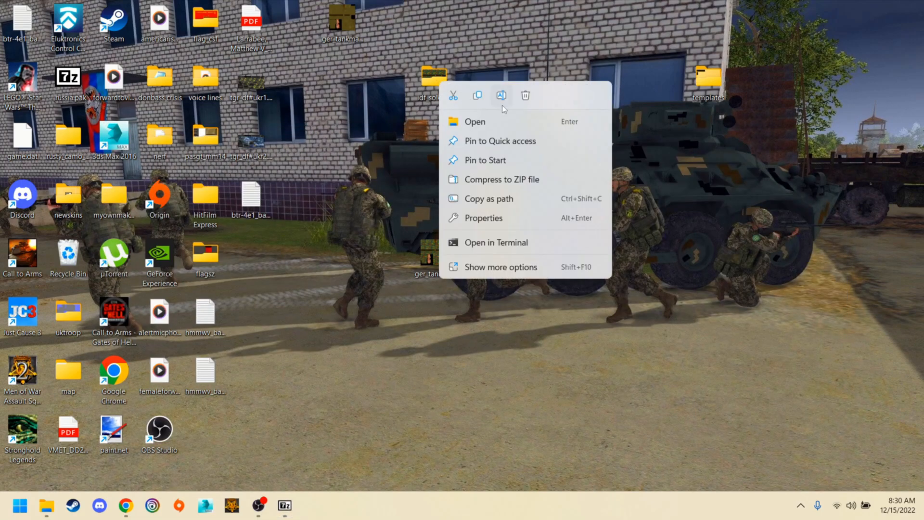
pyautogui.click(501, 96)
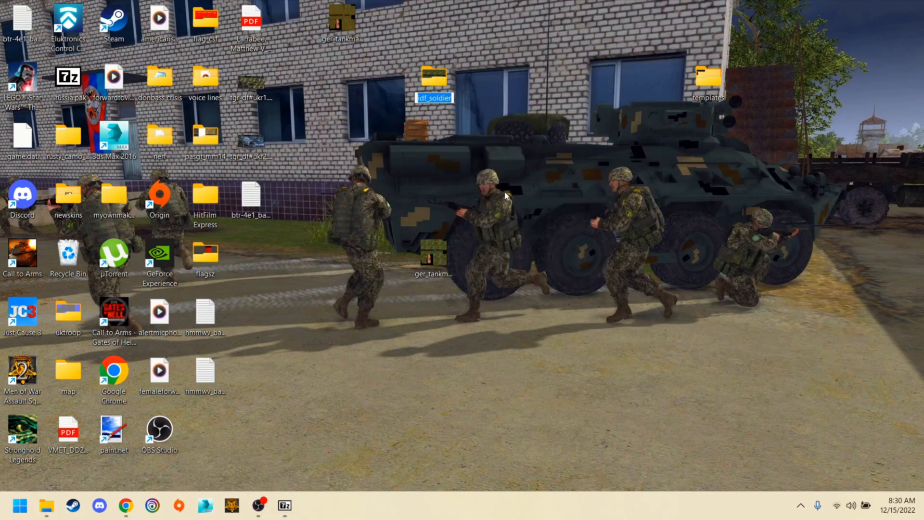
pyautogui.moveTo(426, 99); pyautogui.dragTo(414, 107)
pyautogui.write('reb')
pyautogui.press('Return')
# - Copy the reb_soldier folder's name and rename idf_soldier.def inside that folder to reb_soldier.def
pyautogui.rightClick(432, 90)
pyautogui.click(498, 106)
pyautogui.click(504, 147)
pyautogui.doubleClick(442, 80)
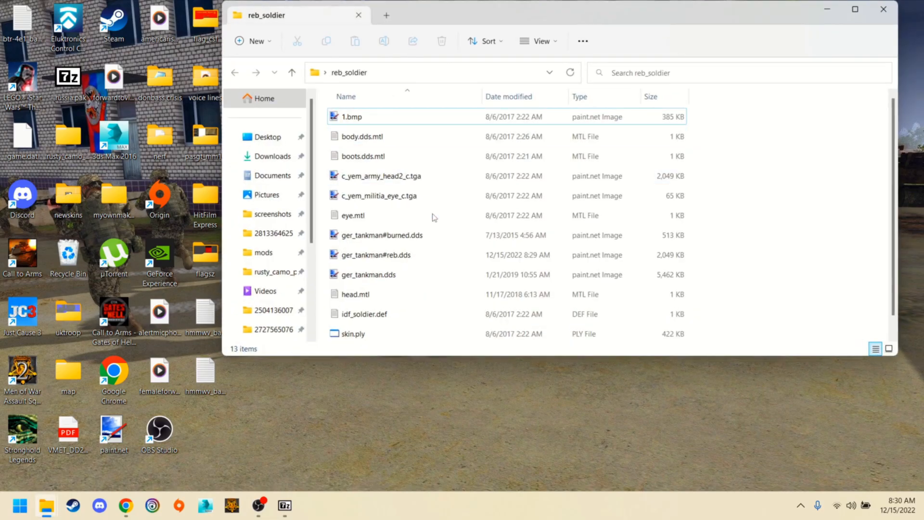
pyautogui.scroll(-1, 412, 289)
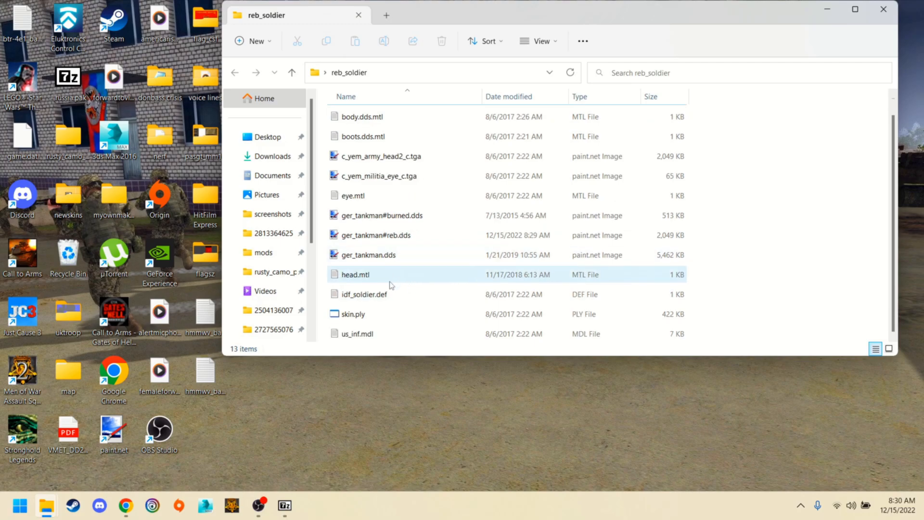
pyautogui.click(383, 298)
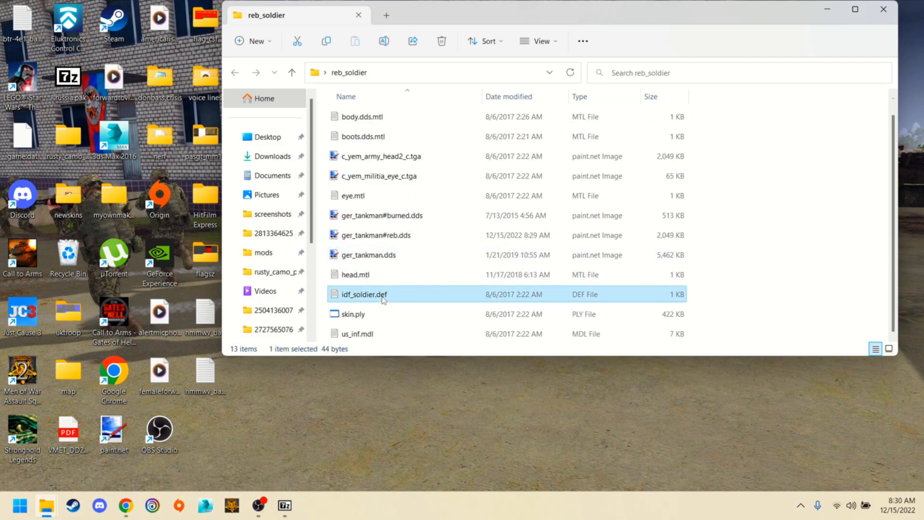
pyautogui.rightClick(384, 299)
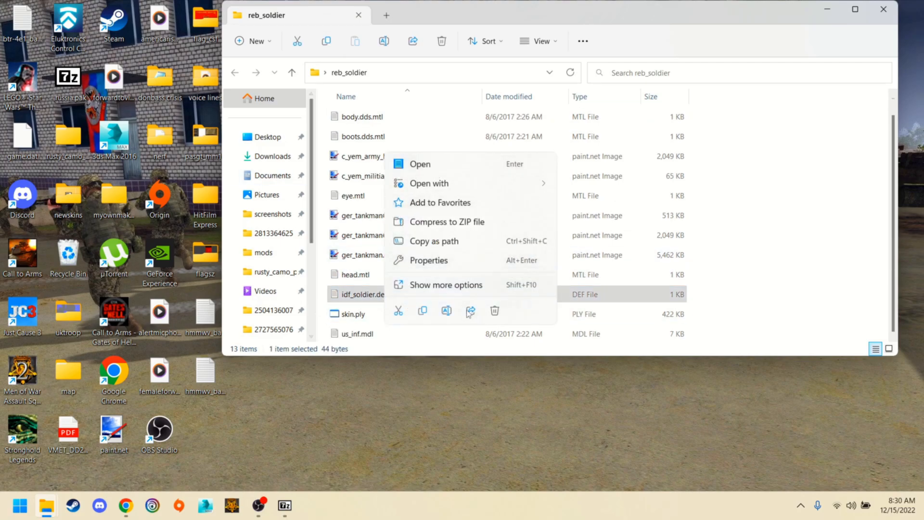
pyautogui.click(446, 311)
pyautogui.hotkey('ctrl', 'v')
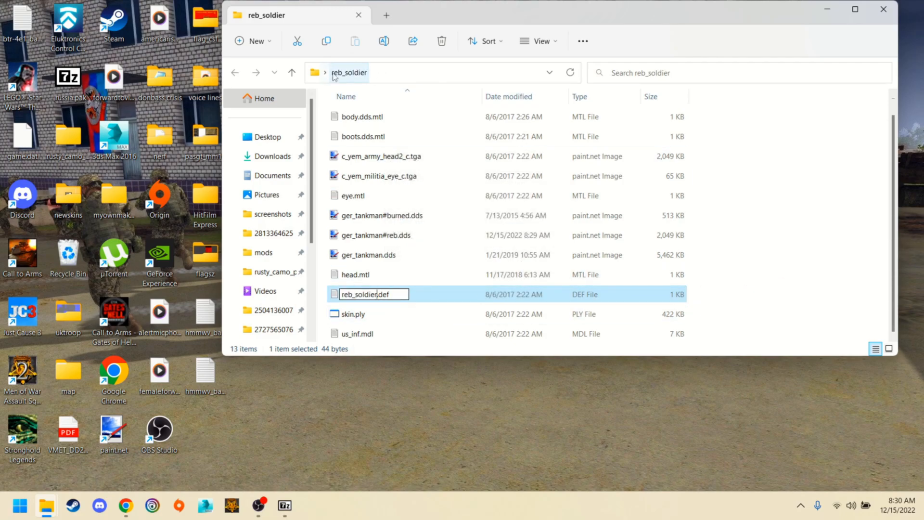
pyautogui.press('Return')
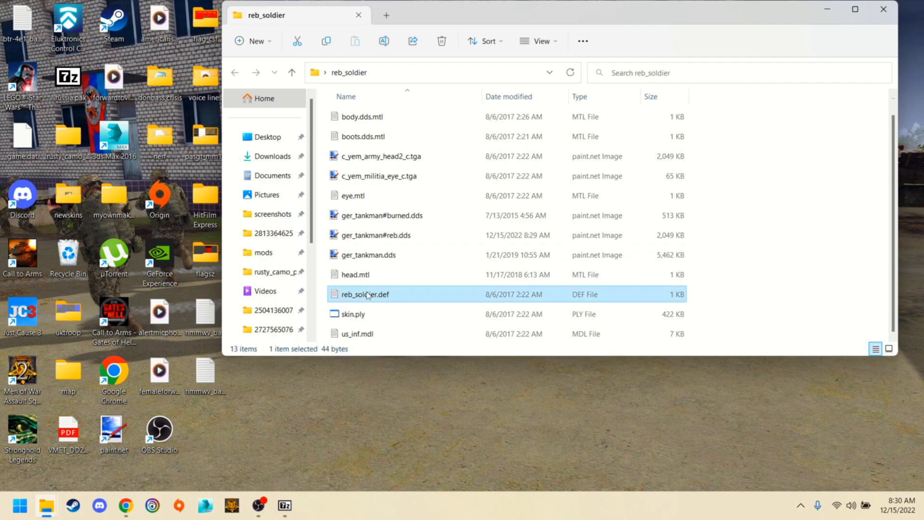
# - Open reb_soldier.def to check which model file its Extension entry references, and close it
pyautogui.doubleClick(372, 294)
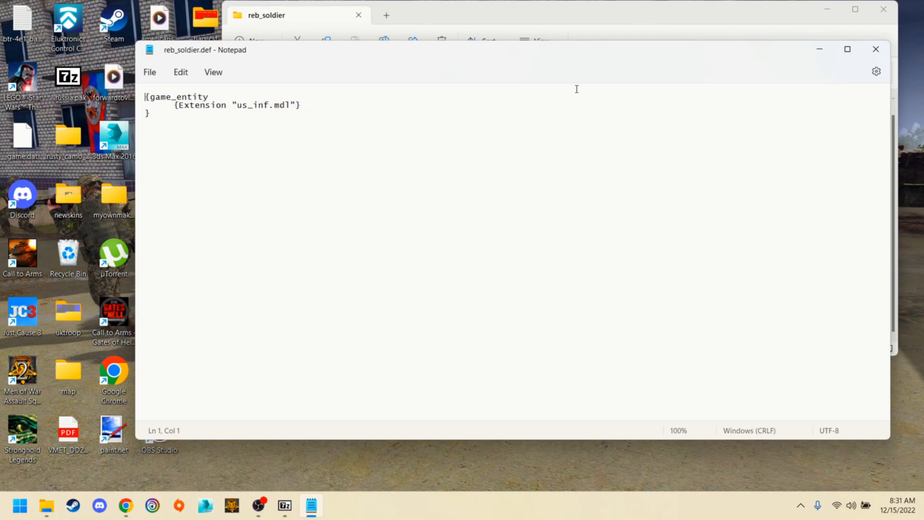
pyautogui.click(876, 49)
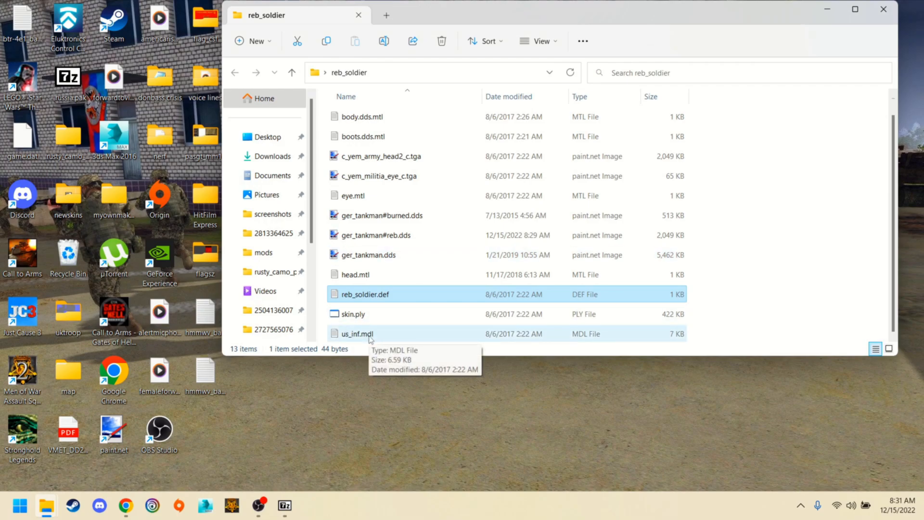
pyautogui.click(778, 227)
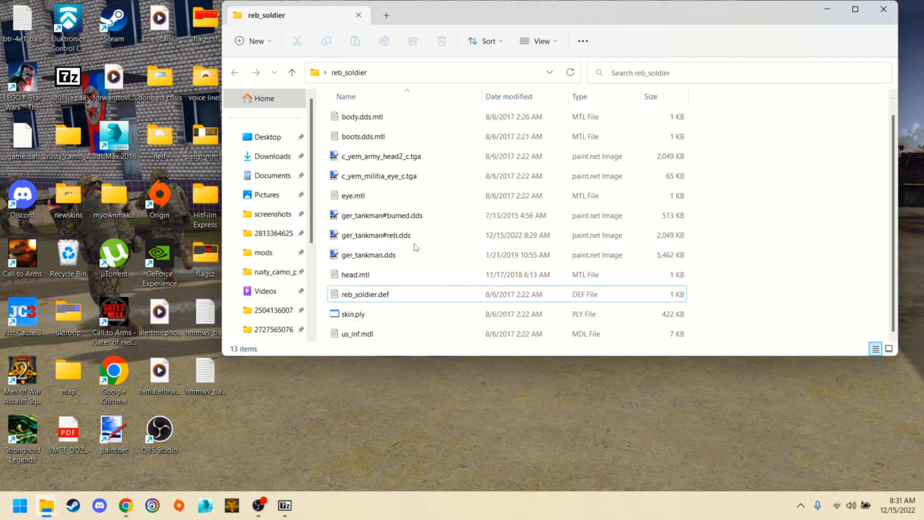
# - Delete the original ger_tankman.dds texture from the reb_soldier folder
pyautogui.click(404, 216)
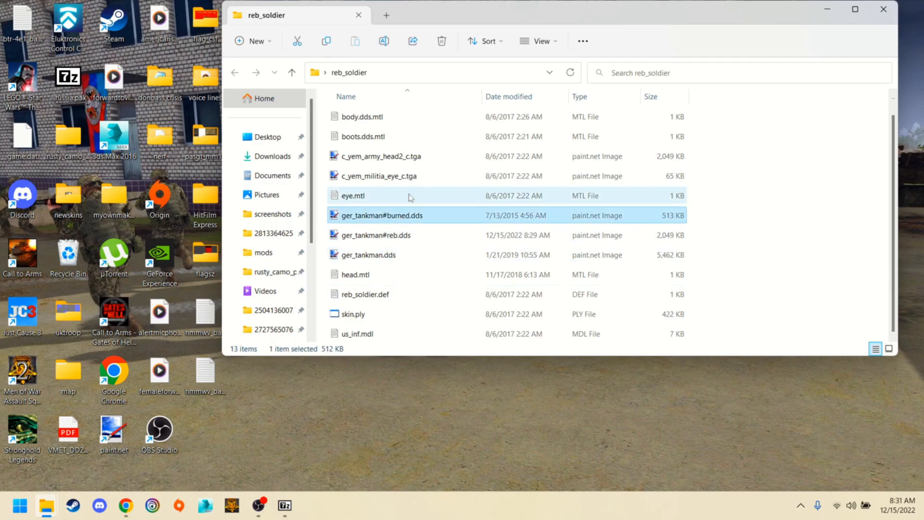
pyautogui.click(410, 256)
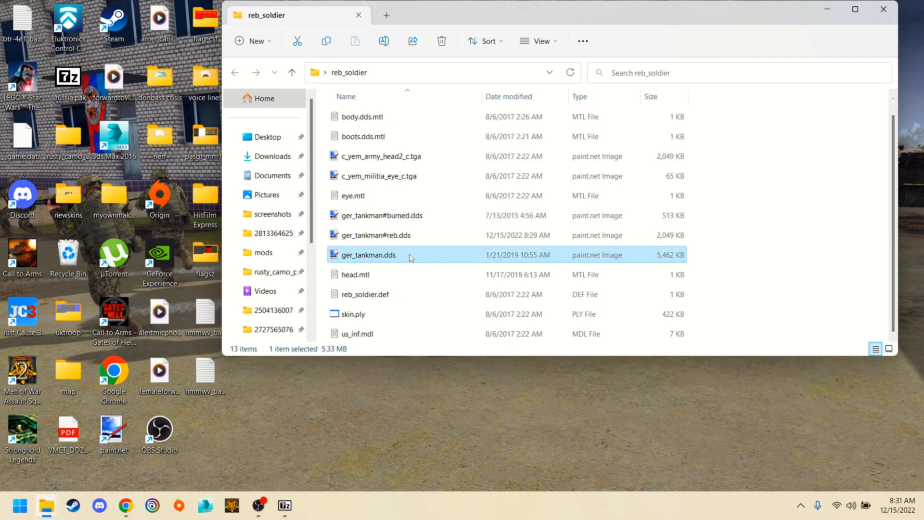
pyautogui.press('Delete')
# - Rename ger_tankman#reb.dds in the reb_soldier folder to ger_tankman.dds
pyautogui.click(410, 256)
pyautogui.rightClick(410, 256)
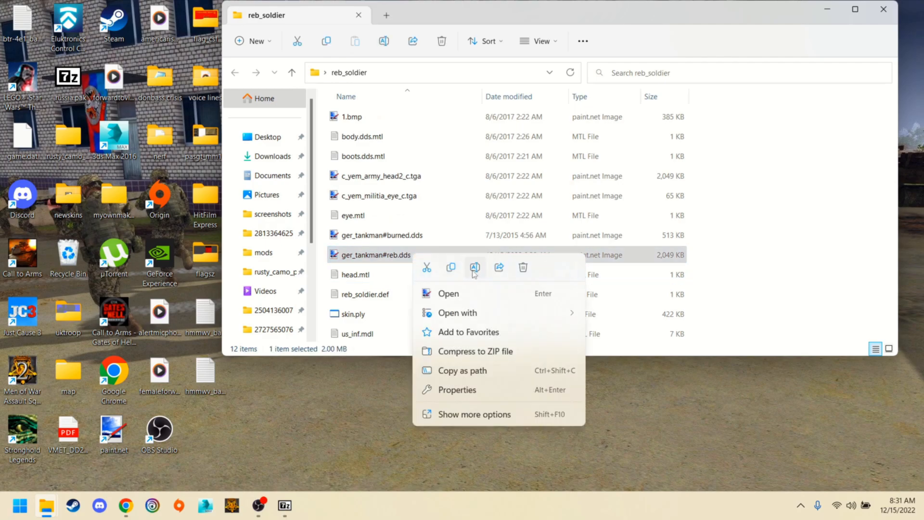
pyautogui.click(474, 272)
pyautogui.moveTo(383, 256); pyautogui.dragTo(399, 254)
pyautogui.press('BackSpace')
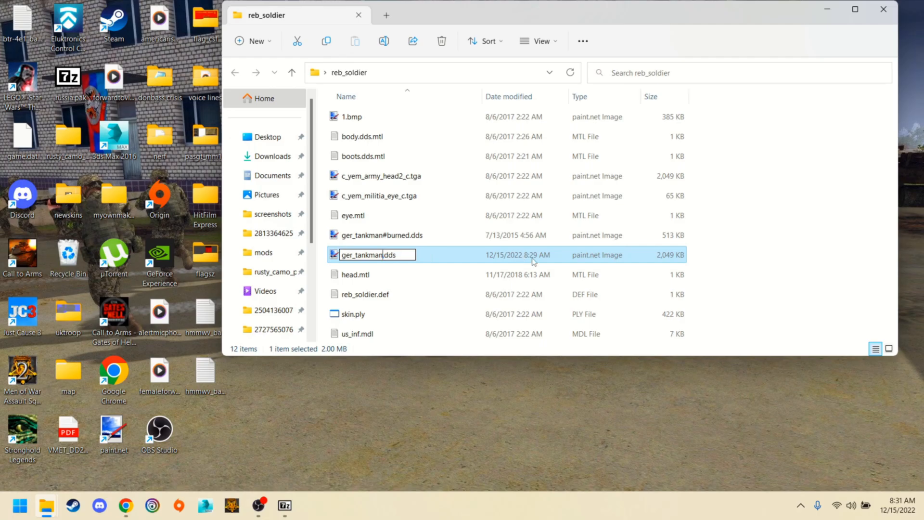
pyautogui.click(794, 269)
# - Open the renamed ger_tankman.dds in paint.net to check its texture, and close the editor and the folder window
pyautogui.doubleClick(500, 255)
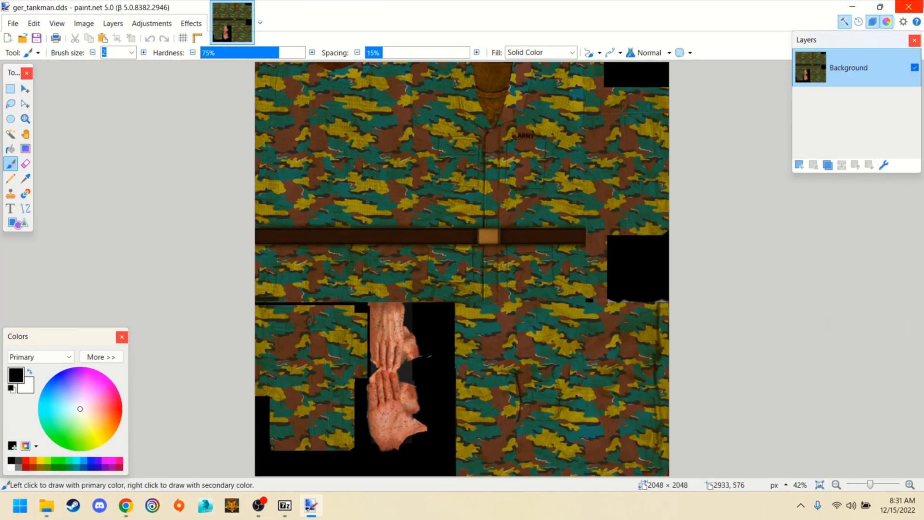
pyautogui.click(908, 7)
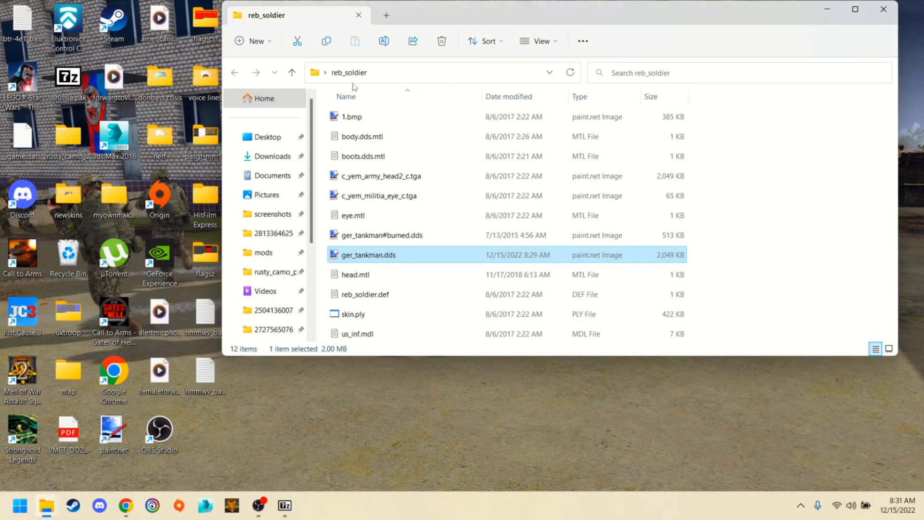
pyautogui.click(880, 11)
# - Copy the reb_soldier folder from the desktop into the root of part 1.pak in 7-Zip, confirming the copy
pyautogui.moveTo(434, 79); pyautogui.dragTo(345, 328)
pyautogui.hotkey('alt', 'Tab')
pyautogui.hotkey('alt', 'Tab')
pyautogui.hotkey('alt', 'Tab')
pyautogui.hotkey('alt', 'Tab')
pyautogui.hotkey('alt', 'Tab')
pyautogui.click(451, 303)
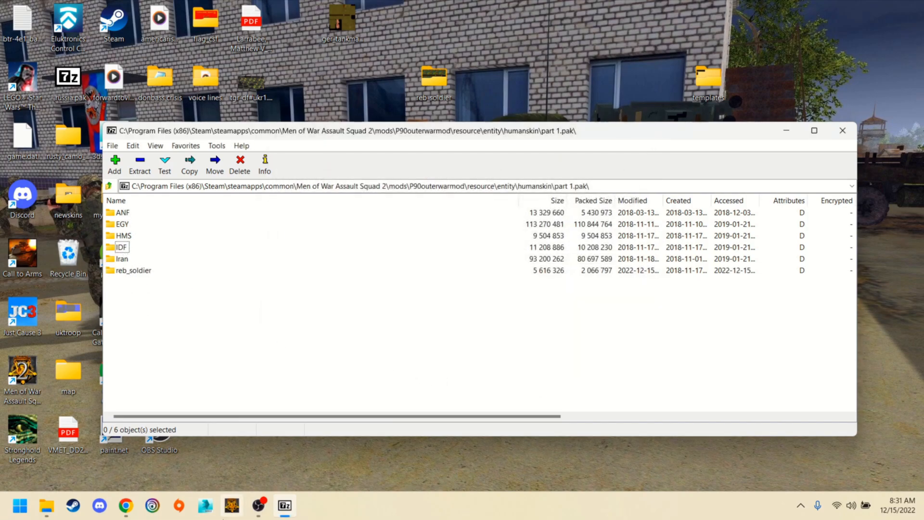
# - Launch the Men of War: Assault Squad 2 mission editor and minimize the archive window
pyautogui.click(230, 505)
pyautogui.click(290, 364)
pyautogui.click(787, 131)
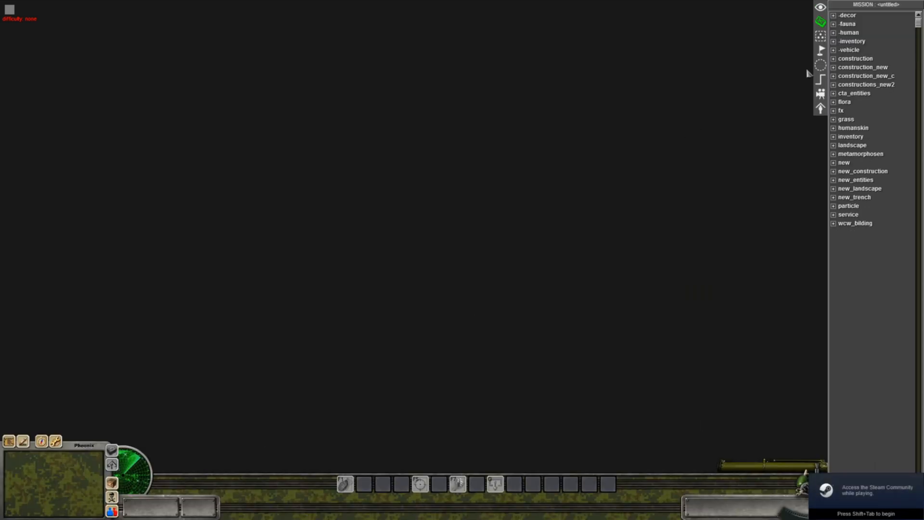
# - Place an idf_soldier from the idf folder of humanskin in the empty scene
pyautogui.doubleClick(871, 129)
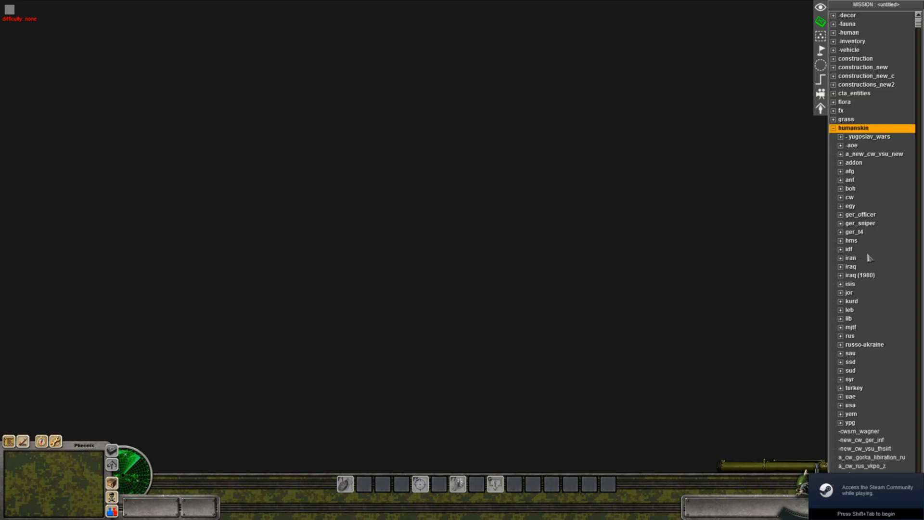
pyautogui.scroll(-5, 869, 338)
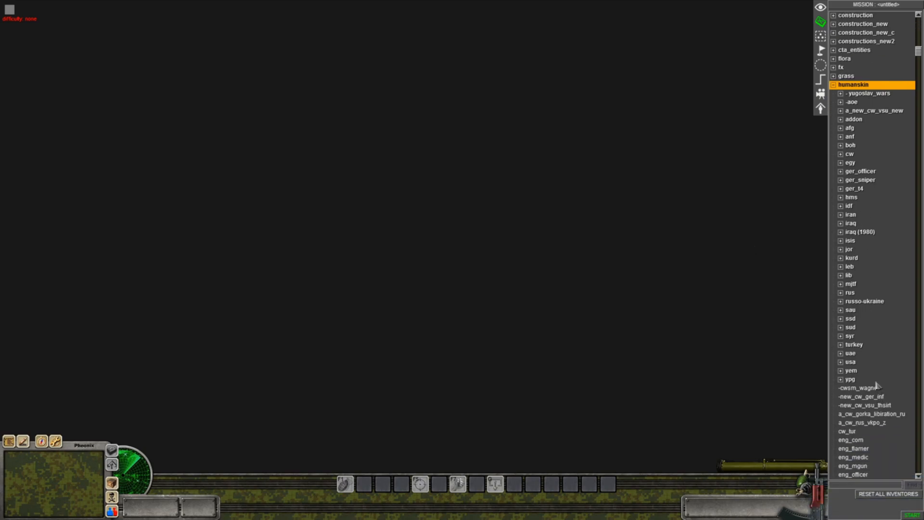
pyautogui.doubleClick(866, 208)
pyautogui.click(867, 214)
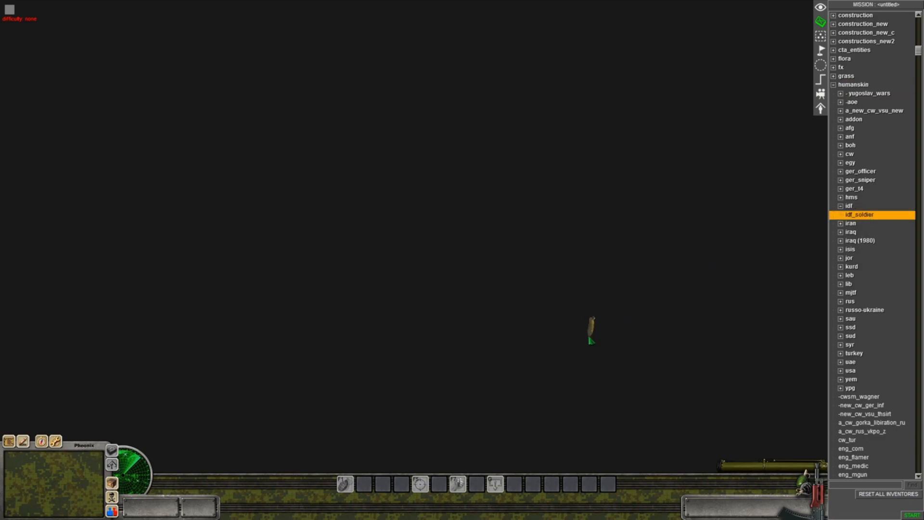
pyautogui.scroll(-3, 573, 385)
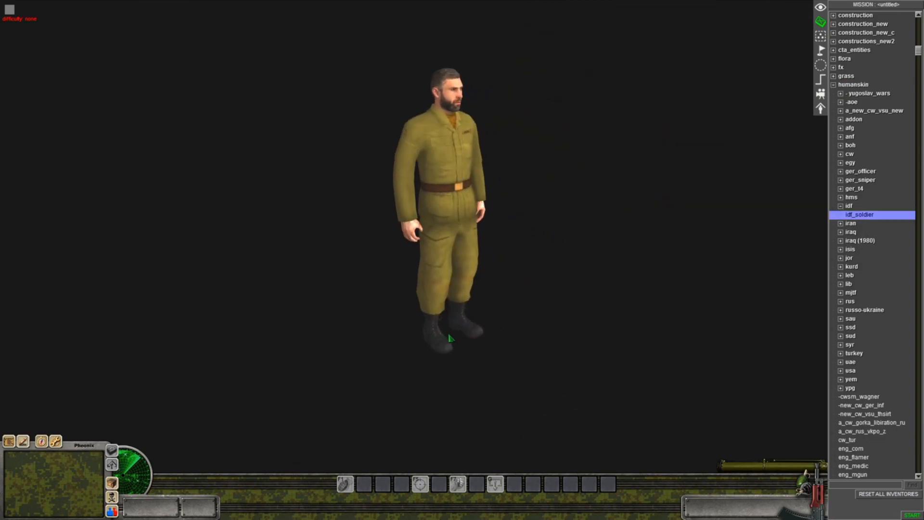
pyautogui.click(462, 381)
pyautogui.rightClick(543, 334)
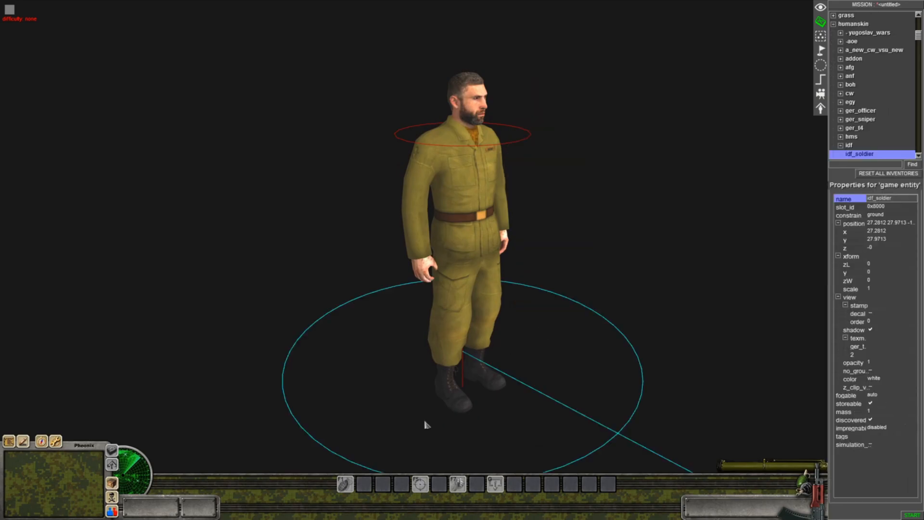
# - Set the placed soldier's ger_tankman texture modifier to reb
pyautogui.click(883, 348)
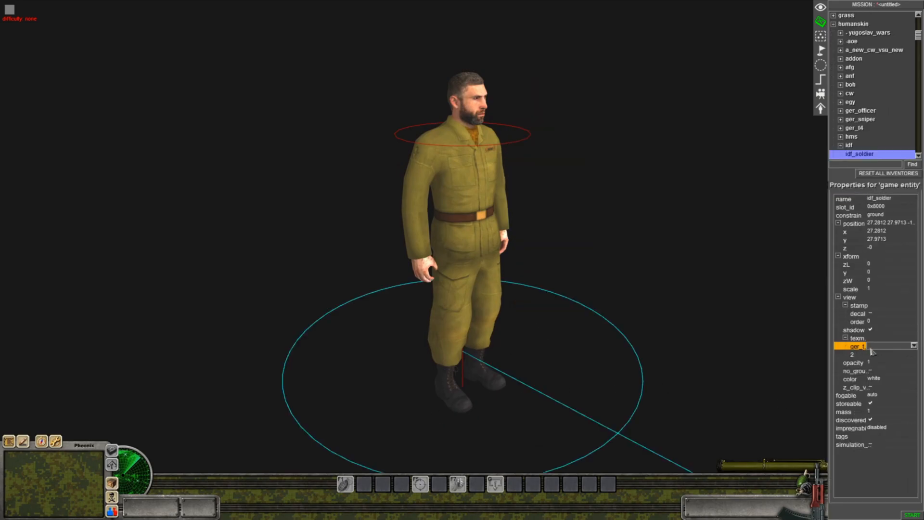
pyautogui.doubleClick(871, 349)
pyautogui.doubleClick(871, 349)
pyautogui.middleClick(429, 313)
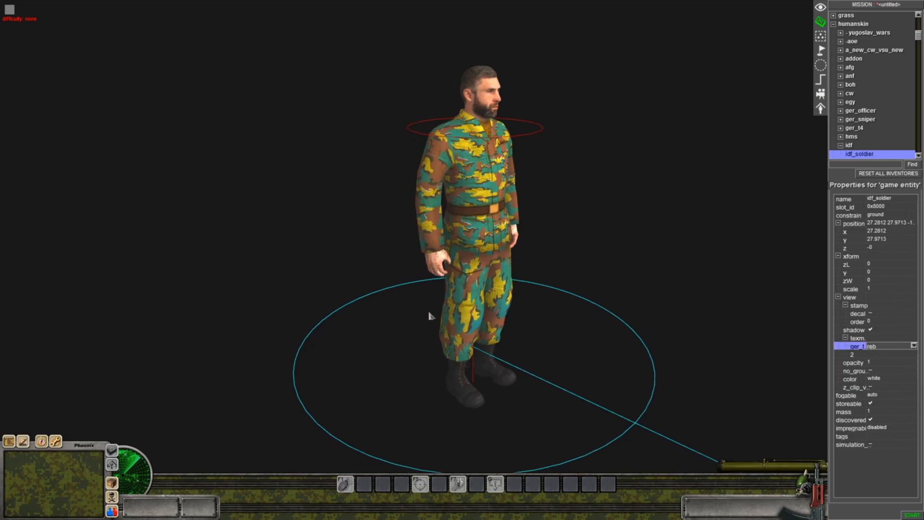
# - Move and turn the soldier to face the camera, examine the camo uniform up close, and delete the soldier
pyautogui.moveTo(286, 401); pyautogui.dragTo(395, 337)
pyautogui.scroll(3, 395, 338)
pyautogui.moveTo(304, 441); pyautogui.dragTo(486, 370)
pyautogui.moveTo(396, 384); pyautogui.dragTo(589, 333)
pyautogui.moveTo(461, 376)
pyautogui.mouseDown()
pyautogui.moveTo(633, 328)
pyautogui.moveTo(819, 429)
pyautogui.moveTo(56, 458)
pyautogui.moveTo(567, 363)
pyautogui.moveTo(599, 315)
pyautogui.moveTo(569, 341)
pyautogui.mouseUp()
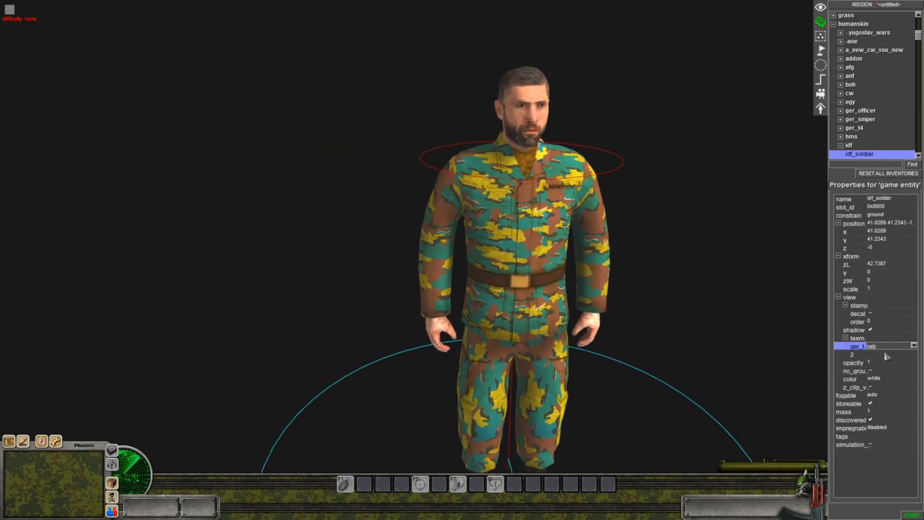
pyautogui.moveTo(689, 322); pyautogui.dragTo(677, 309)
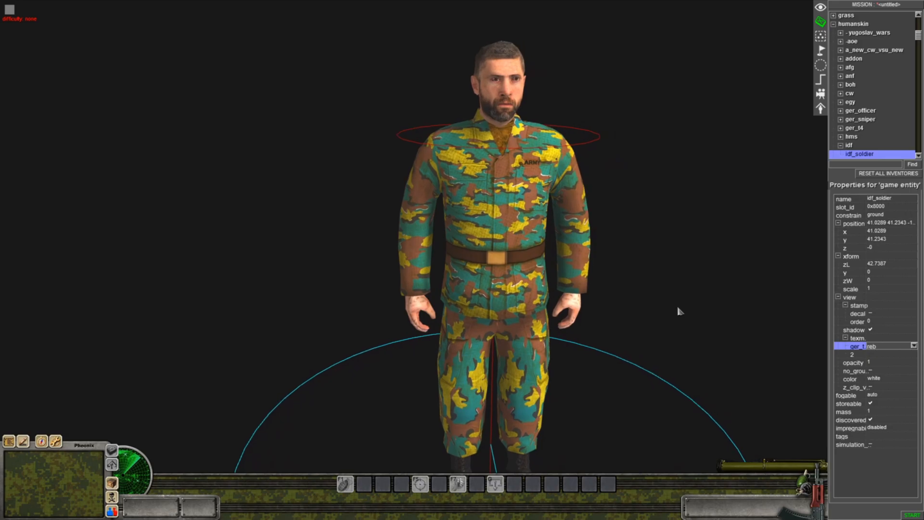
pyautogui.press('Delete')
# - Collapse the idf folder, find reb_soldier in the humanskin list, preview it in the scene, and return to the faction folders
pyautogui.click(869, 253)
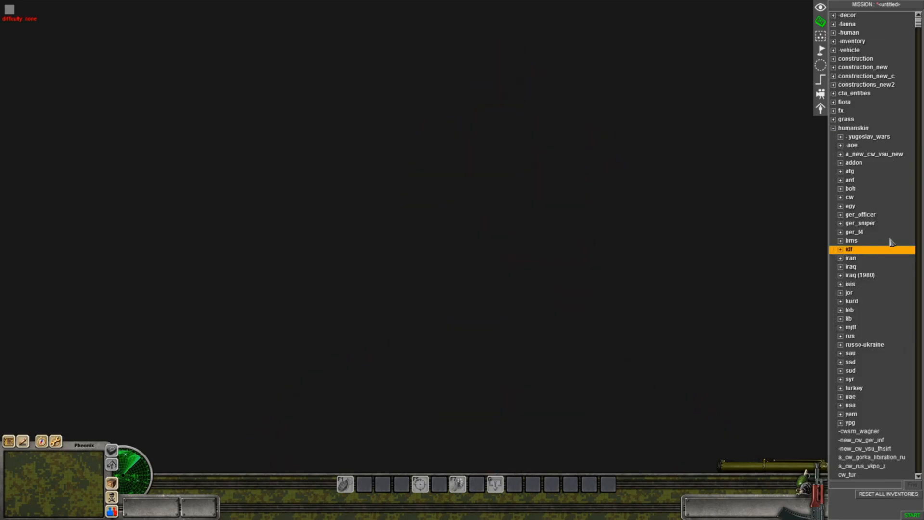
pyautogui.scroll(-8, 889, 243)
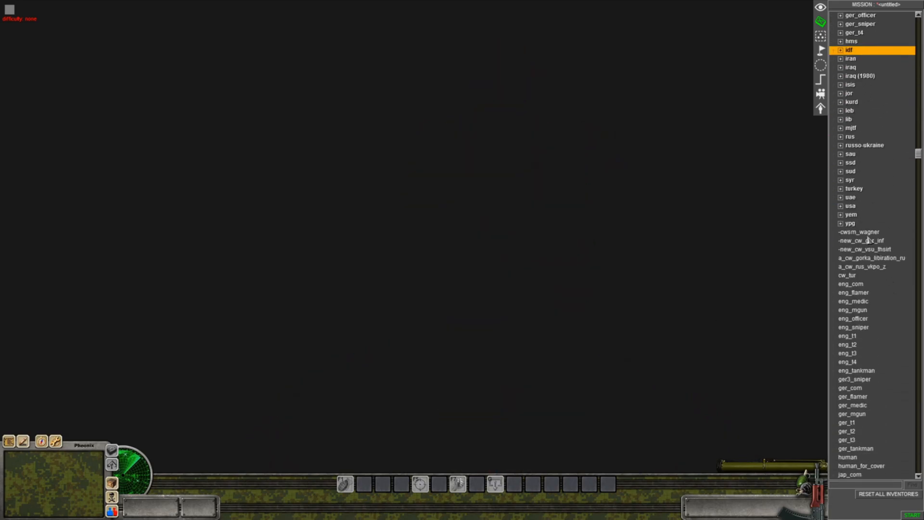
pyautogui.scroll(-10, 870, 240)
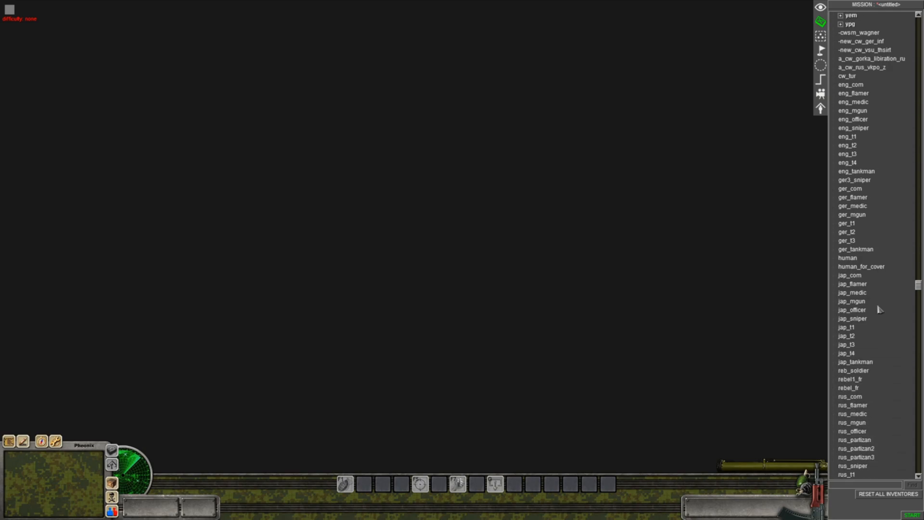
pyautogui.scroll(-3, 876, 298)
pyautogui.scroll(-2, 875, 348)
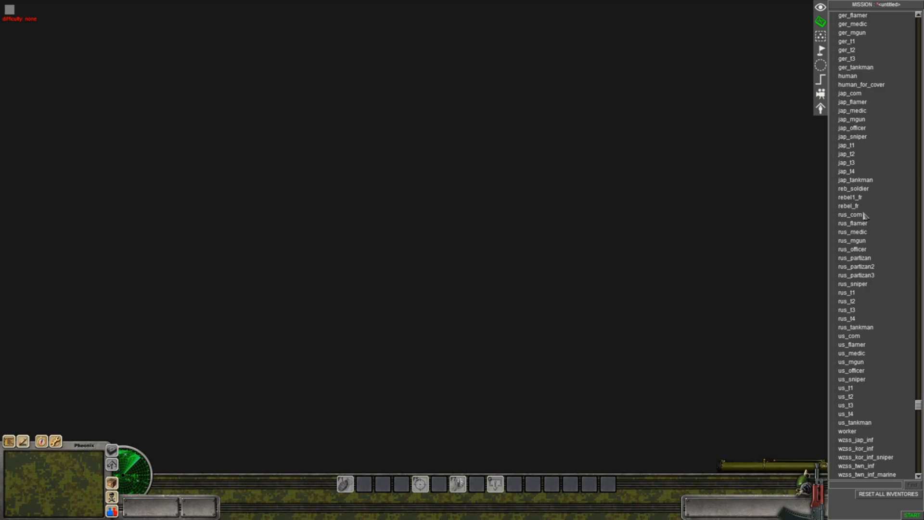
pyautogui.click(853, 189)
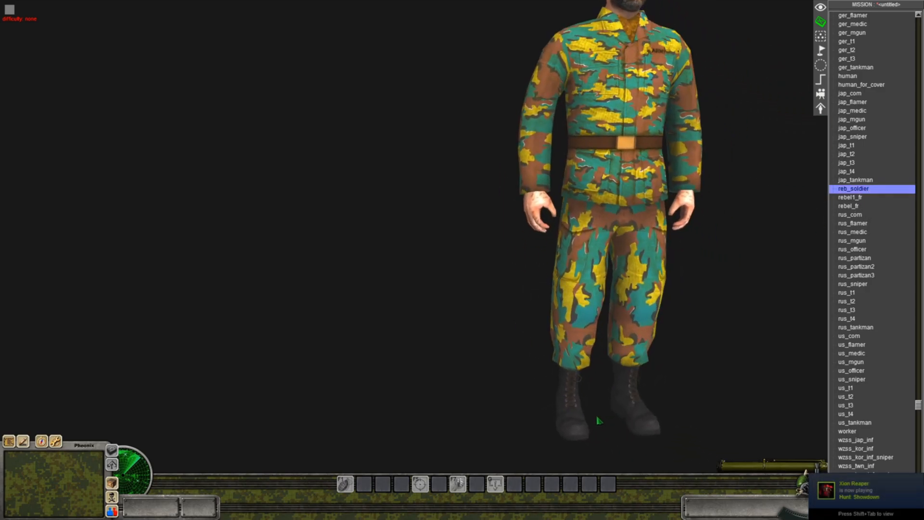
pyautogui.scroll(9, 898, 323)
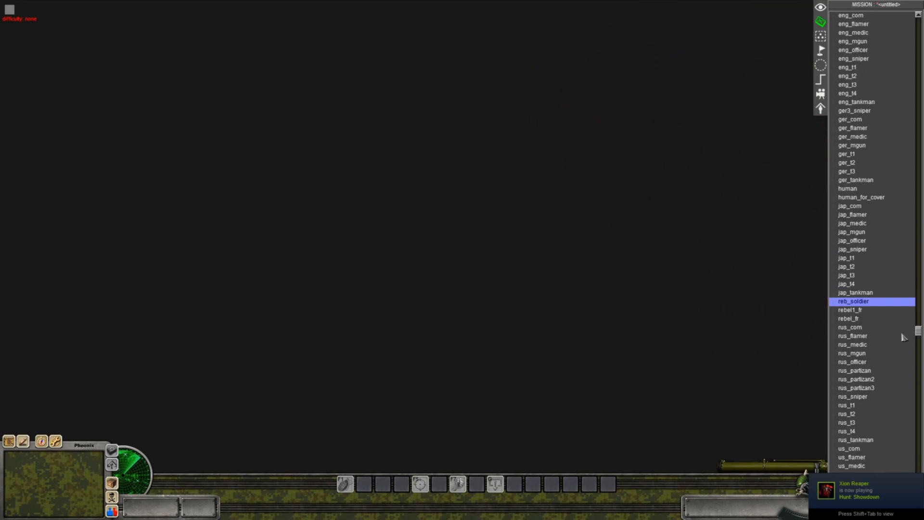
pyautogui.scroll(6, 903, 337)
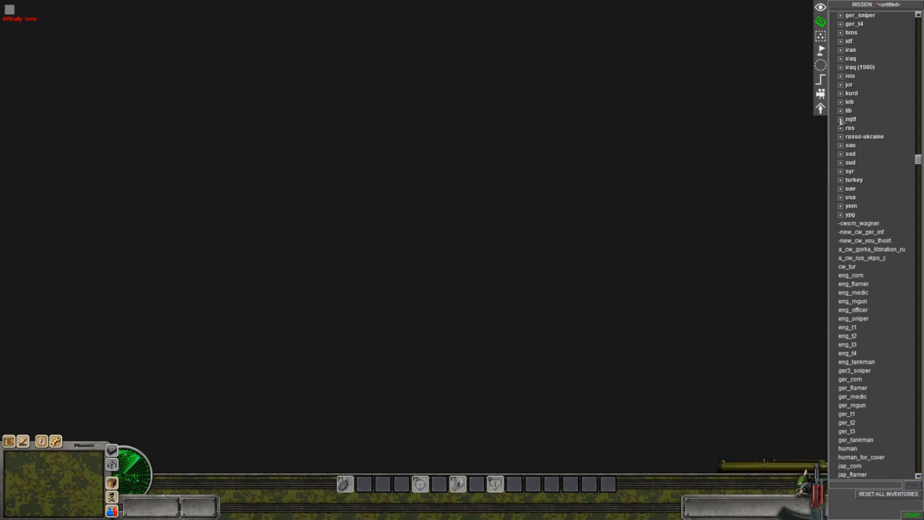
# - Find reb_soldier in the humanskin list, place it in the empty scene, and check its ger_tankman texture modifier
pyautogui.scroll(2, 877, 178)
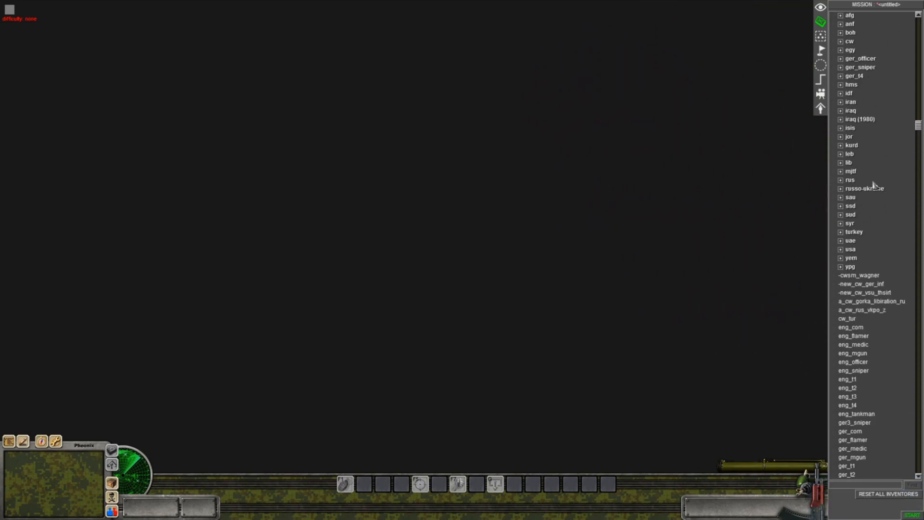
pyautogui.scroll(-20, 876, 240)
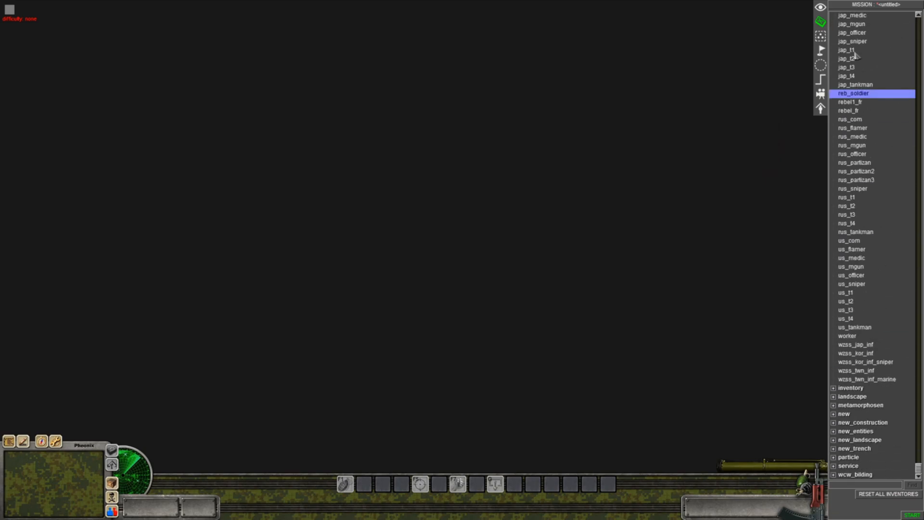
pyautogui.scroll(7, 880, 289)
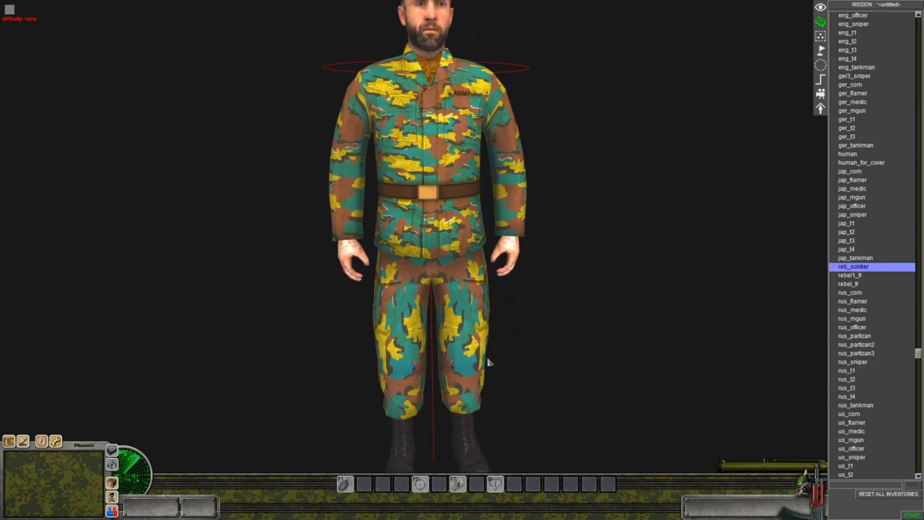
pyautogui.click(478, 398)
pyautogui.moveTo(510, 358); pyautogui.dragTo(531, 365)
pyautogui.doubleClick(887, 348)
pyautogui.doubleClick(887, 348)
# - Move and turn the placed reb_soldier to examine the back of the camo uniform
pyautogui.moveTo(642, 325); pyautogui.dragTo(593, 359)
pyautogui.moveTo(159, 350); pyautogui.dragTo(749, 287)
pyautogui.click(749, 347)
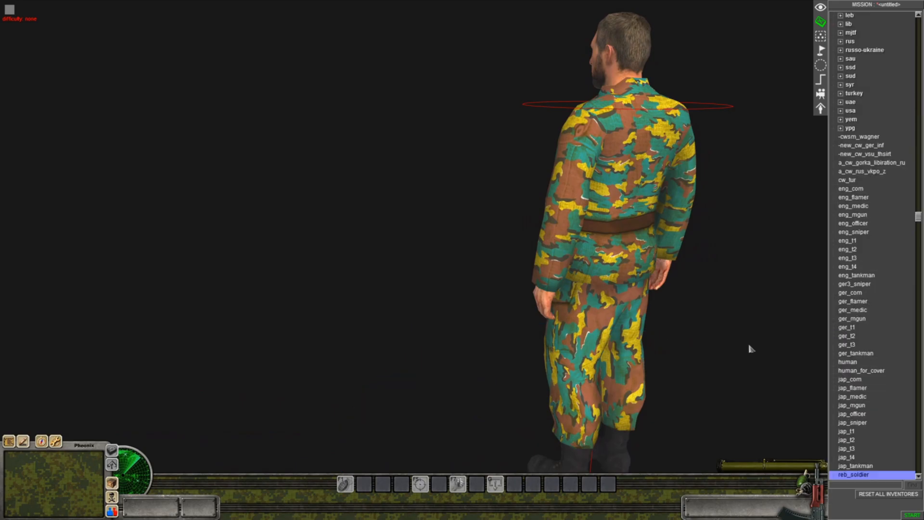
# - Examine the skin choices of the mdrnrus army smg breed in the Breed editor, and cancel out of the mission properties
pyautogui.press('e')
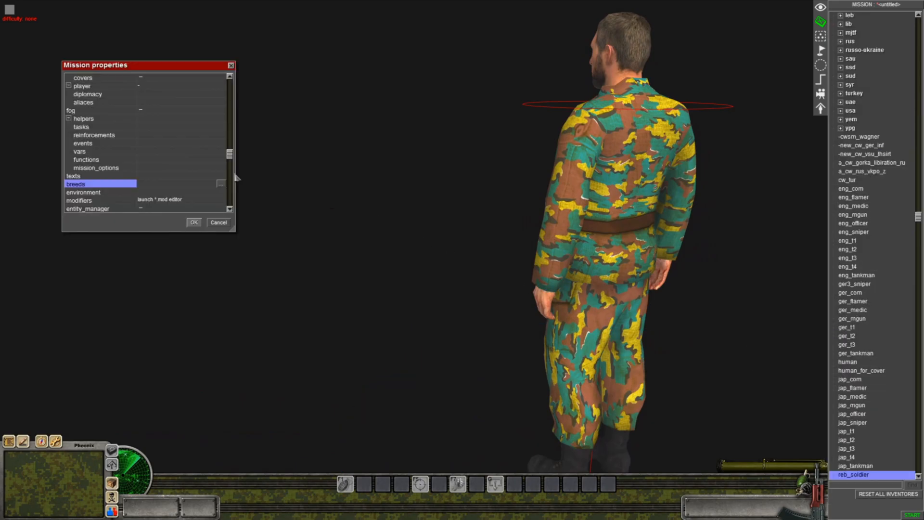
pyautogui.doubleClick(193, 184)
pyautogui.scroll(-4, 52, 182)
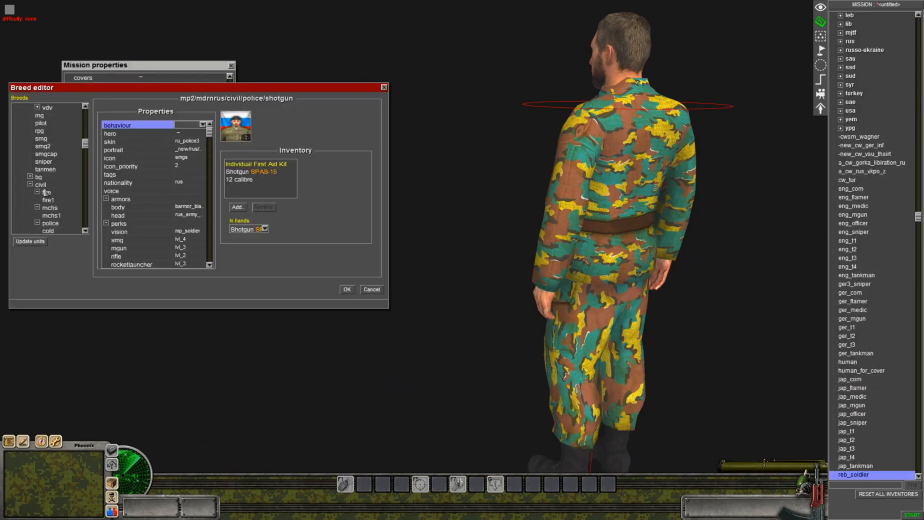
pyautogui.click(44, 139)
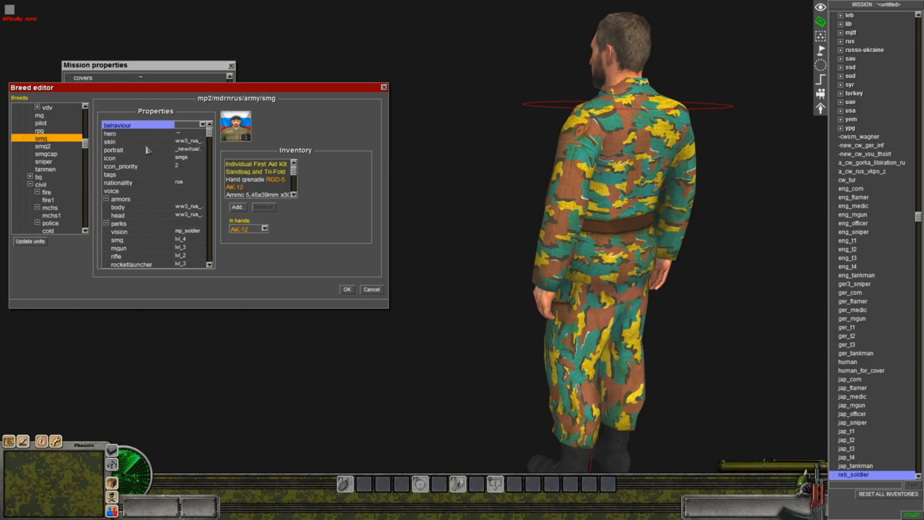
pyautogui.click(189, 142)
pyautogui.scroll(-10, 190, 193)
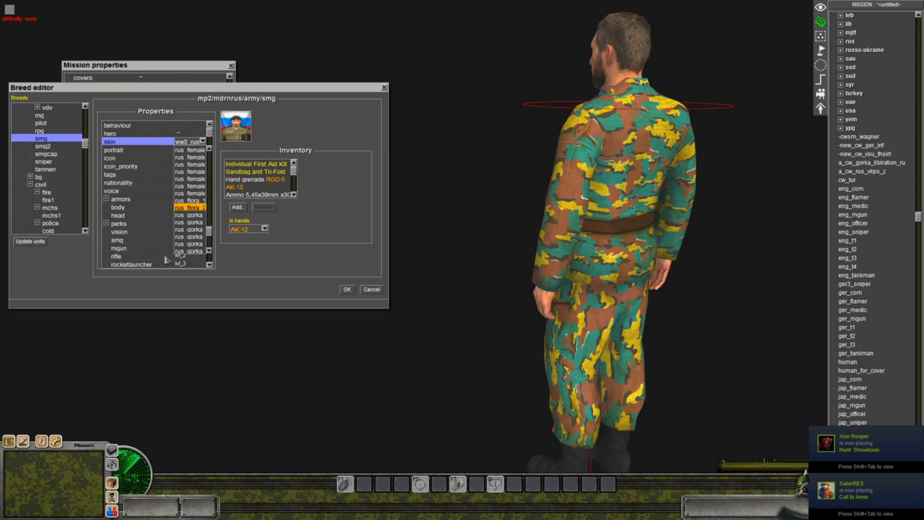
pyautogui.click(370, 274)
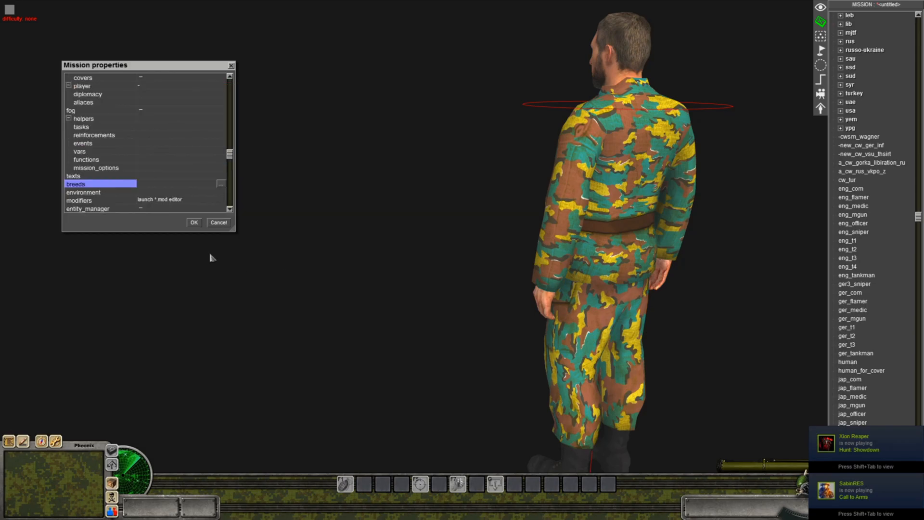
pyautogui.click(218, 223)
# - Turn reb_soldier back to face the camera and delete it from the scene
pyautogui.moveTo(580, 454); pyautogui.dragTo(501, 394)
pyautogui.moveTo(559, 382); pyautogui.dragTo(329, 350)
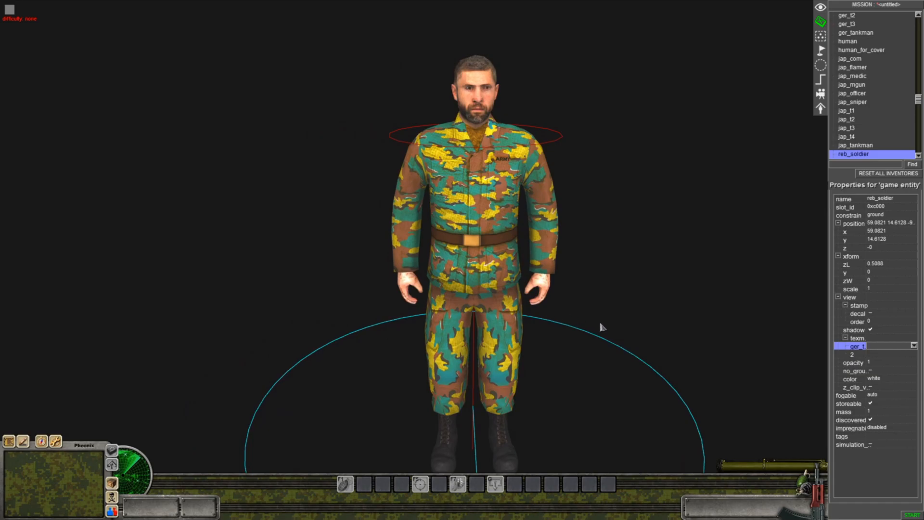
pyautogui.press('Delete')
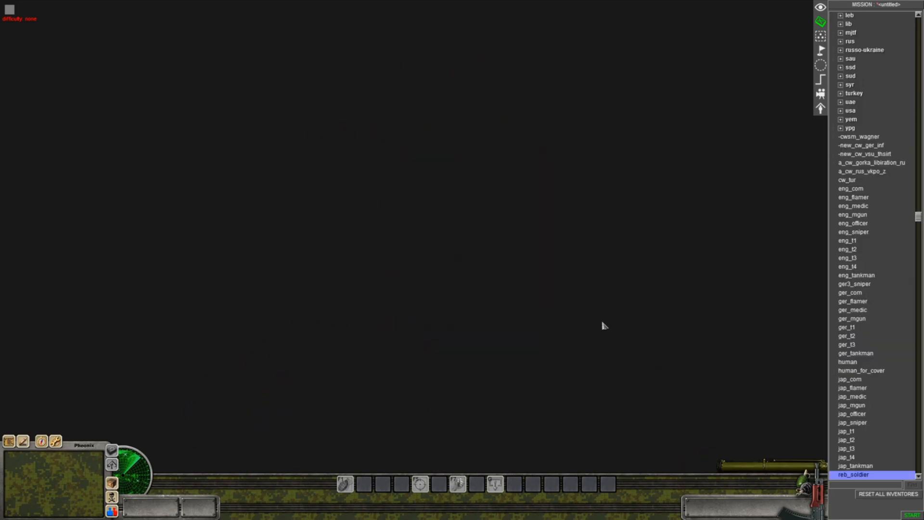